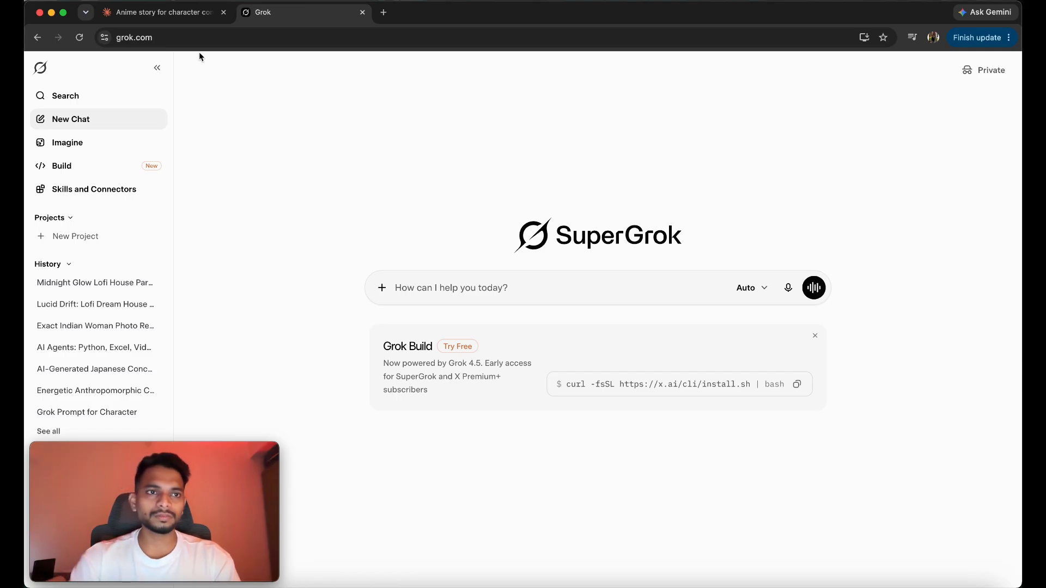
# Switch to the Claude chat and send the drafted request for anime-style multishot character reference prompts for both characters in idea 3.
pyautogui.click(155, 12)
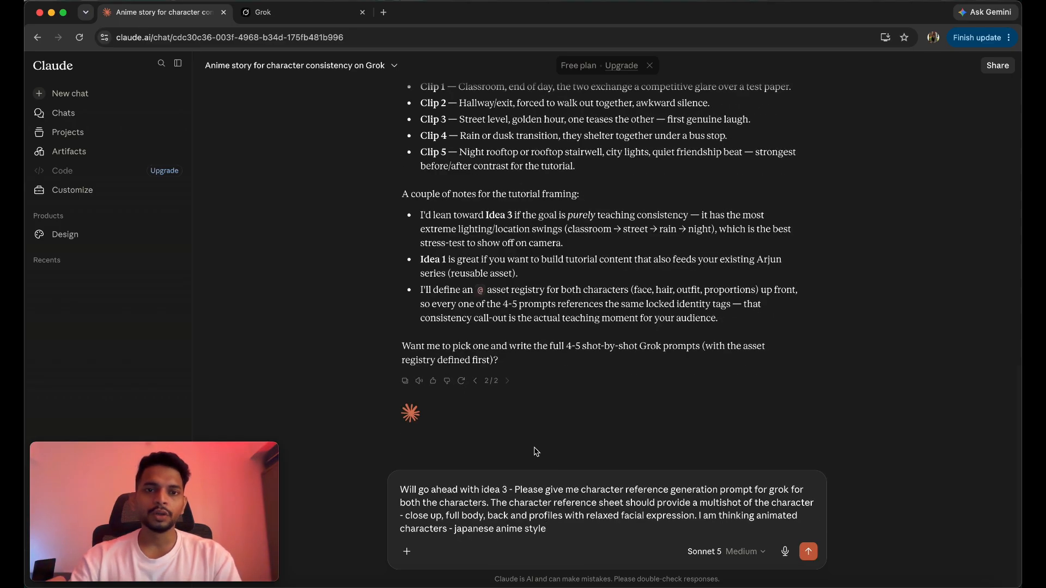
pyautogui.scroll(2, 536, 452)
pyautogui.scroll(-1, 535, 452)
pyautogui.scroll(1, 536, 452)
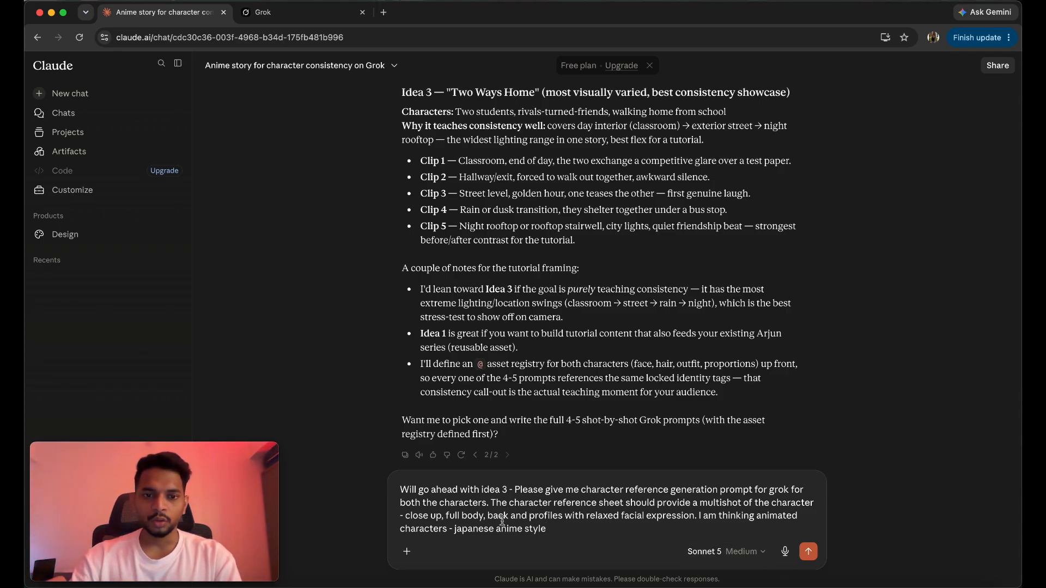
pyautogui.scroll(-1, 502, 520)
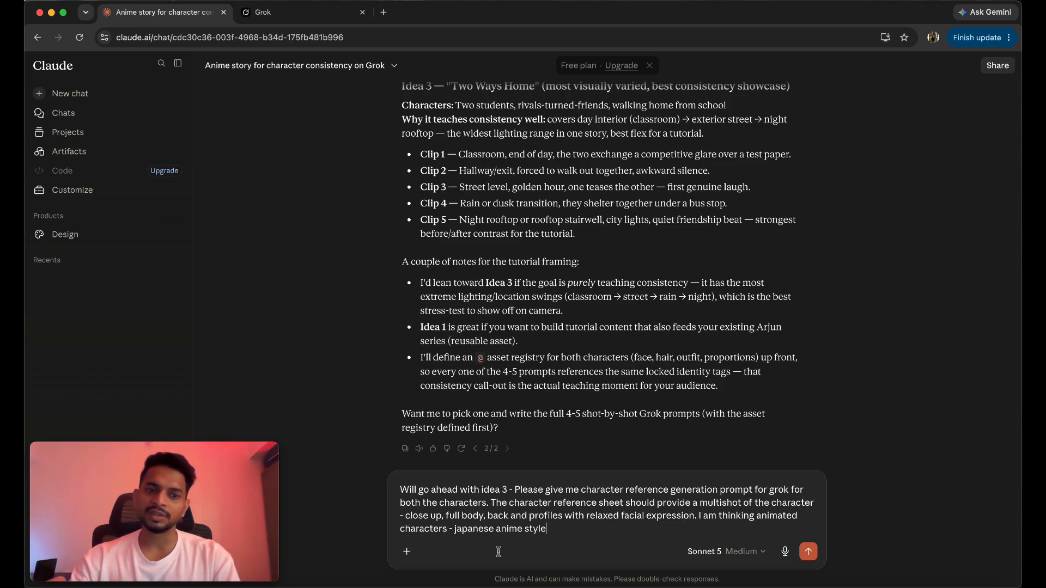
pyautogui.click(808, 551)
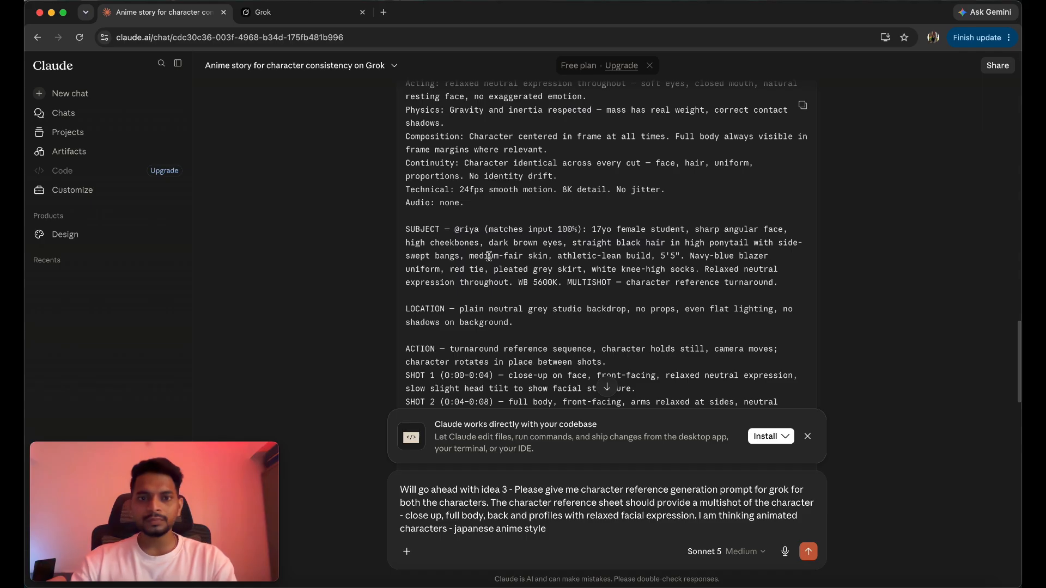
pyautogui.scroll(10, 489, 256)
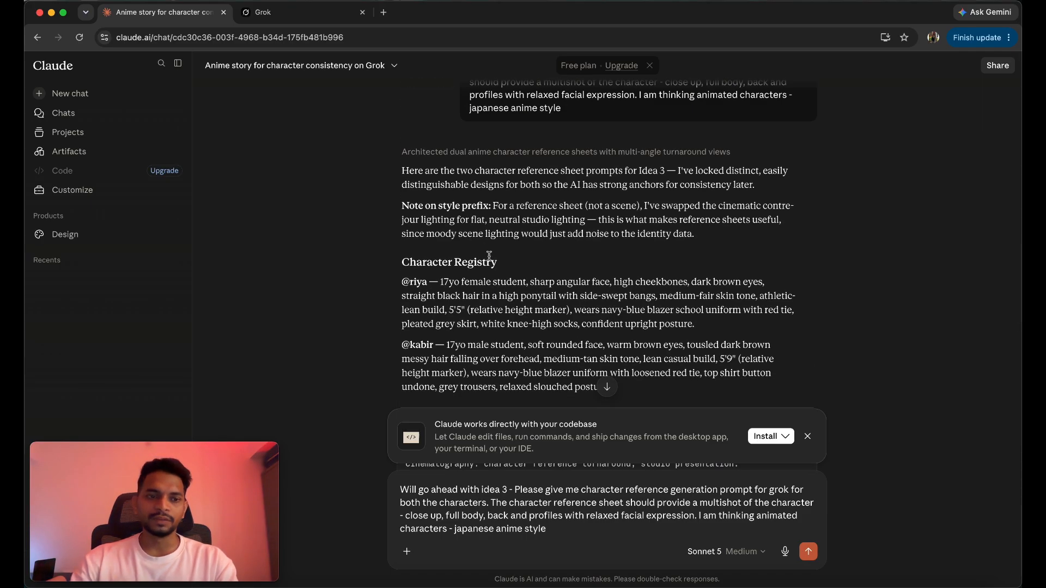
pyautogui.scroll(-1, 489, 256)
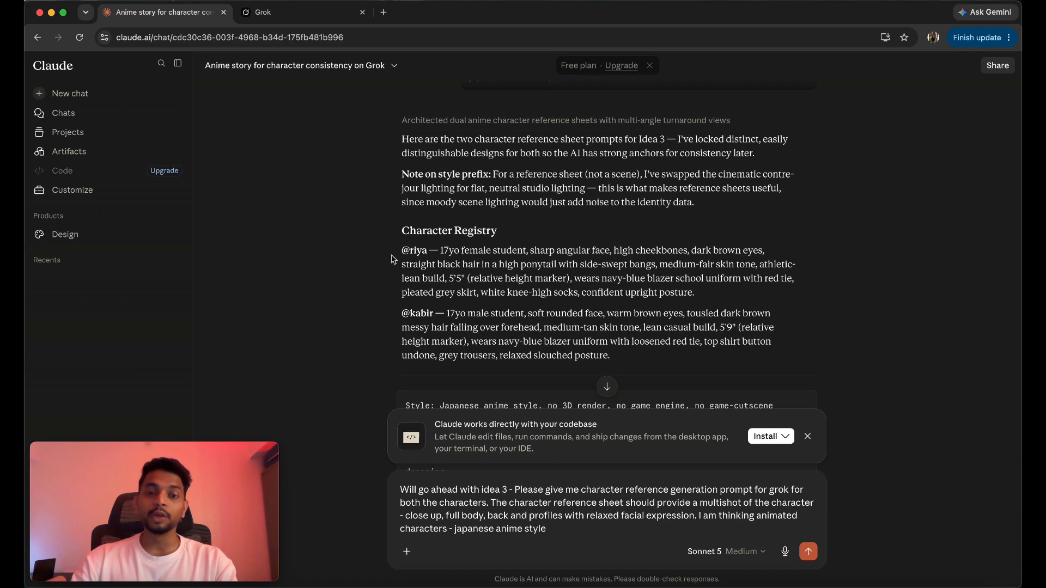
pyautogui.scroll(-1, 421, 316)
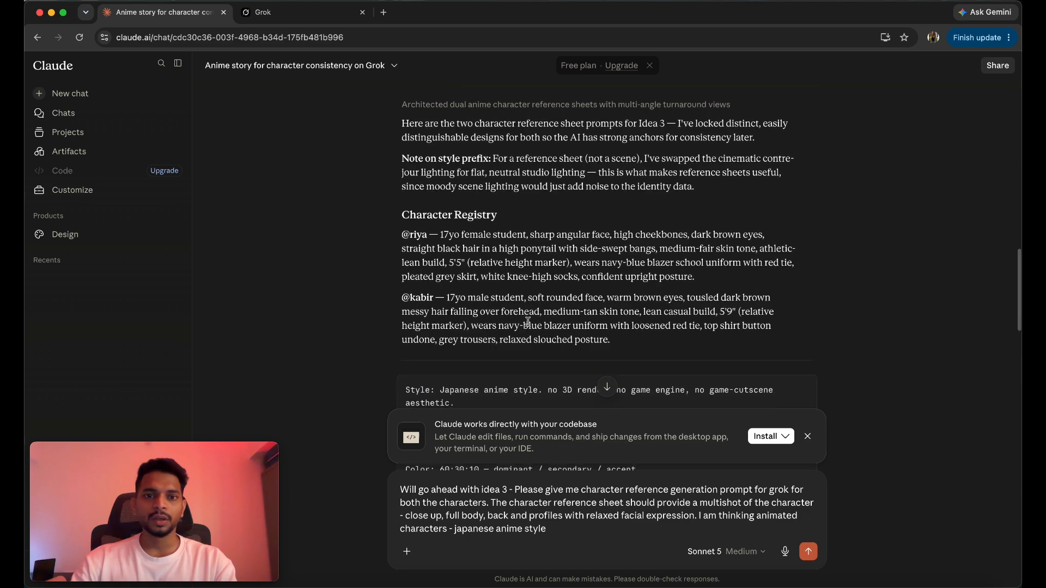
pyautogui.scroll(1, 473, 256)
pyautogui.scroll(-5, 510, 335)
pyautogui.scroll(-15, 510, 338)
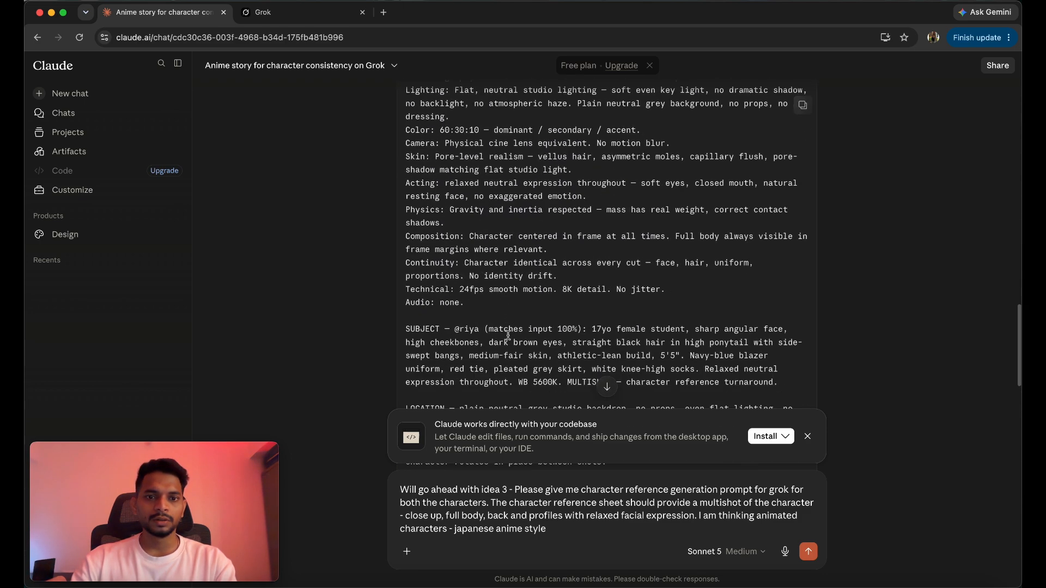
pyautogui.scroll(20, 506, 333)
pyautogui.scroll(-10, 506, 333)
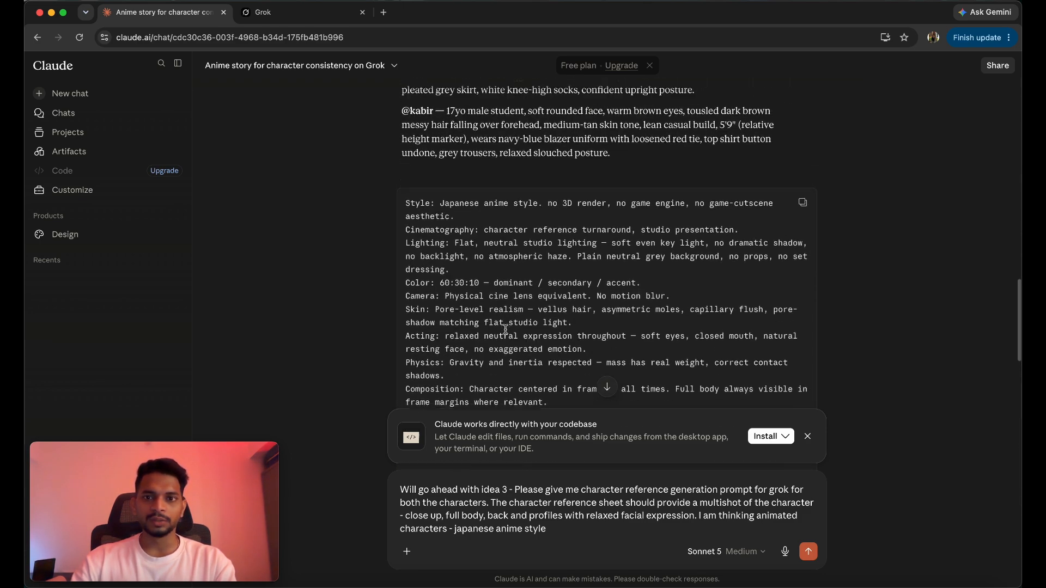
pyautogui.click(338, 13)
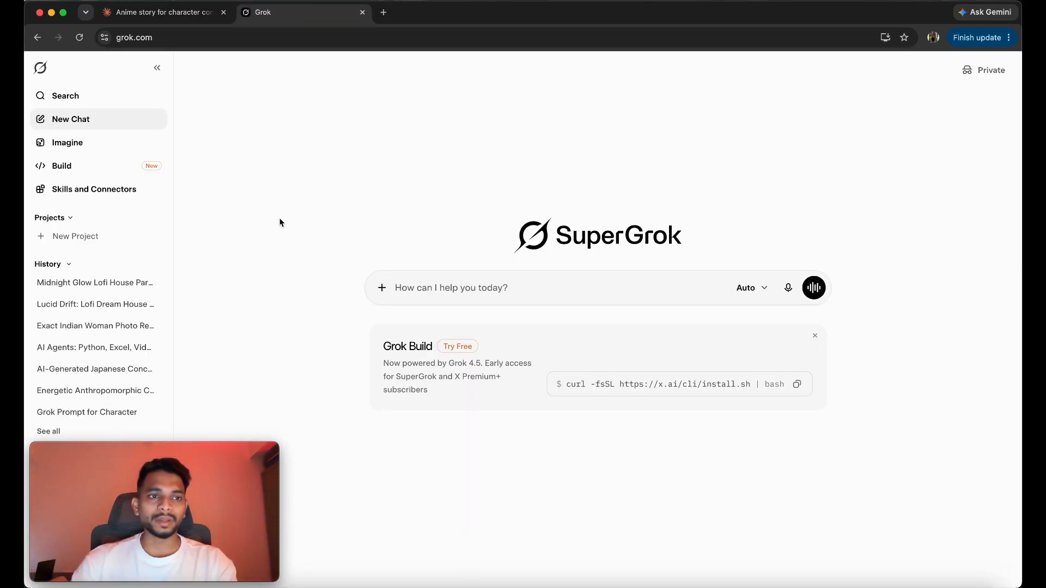
pyautogui.click(83, 143)
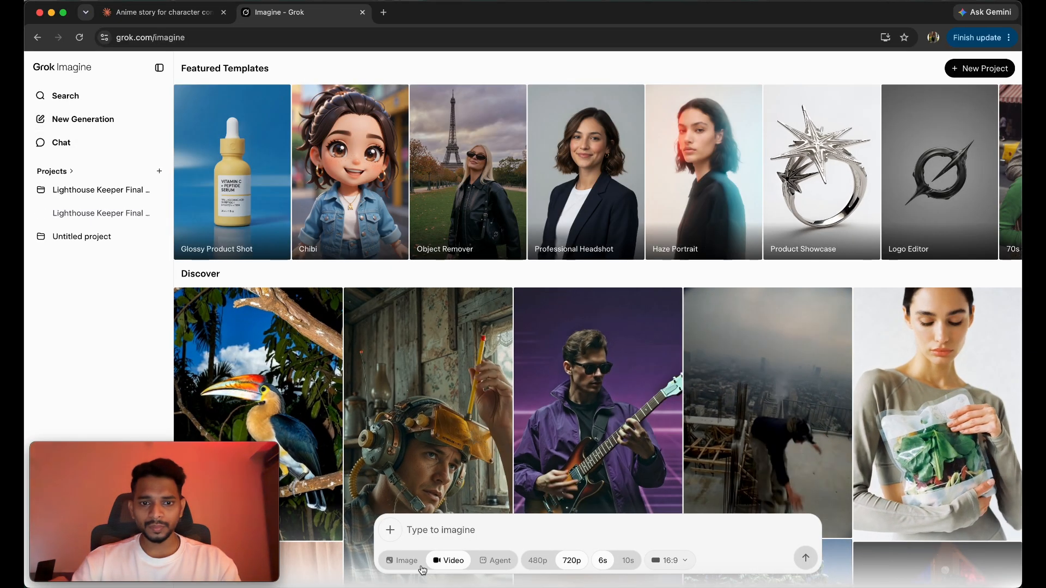
pyautogui.click(405, 561)
pyautogui.click(414, 530)
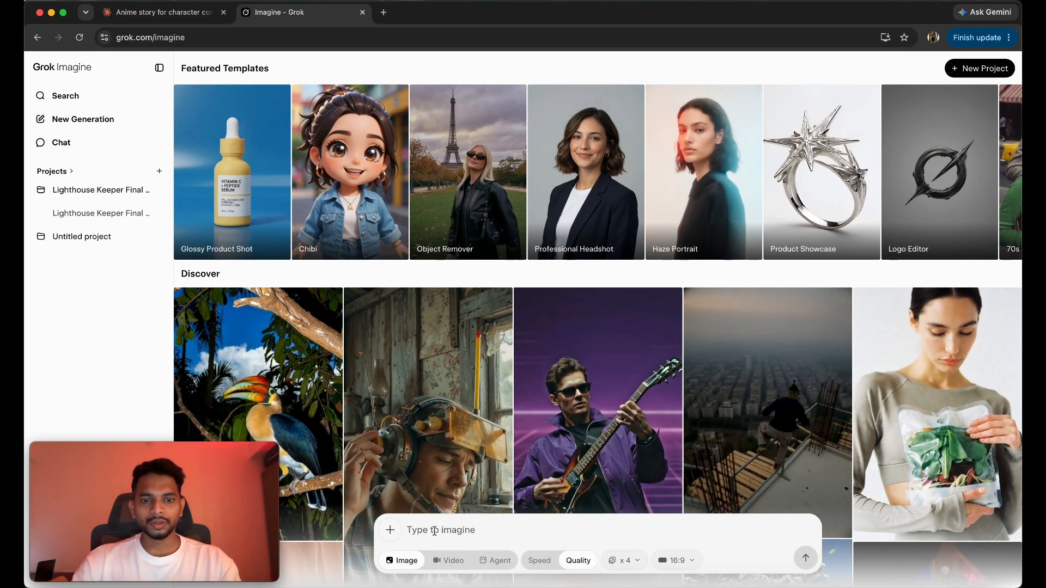
pyautogui.press('super+v')
pyautogui.scroll(15, 517, 513)
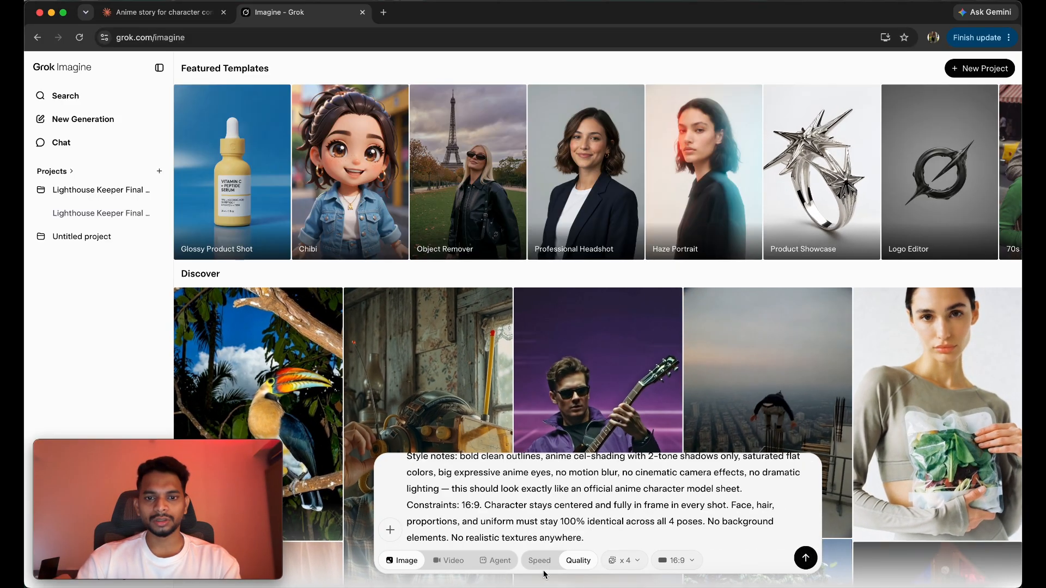
# Set the image count to x 8, keep the 16:9 aspect ratio and generate the female student's reference sheets.
pyautogui.click(624, 561)
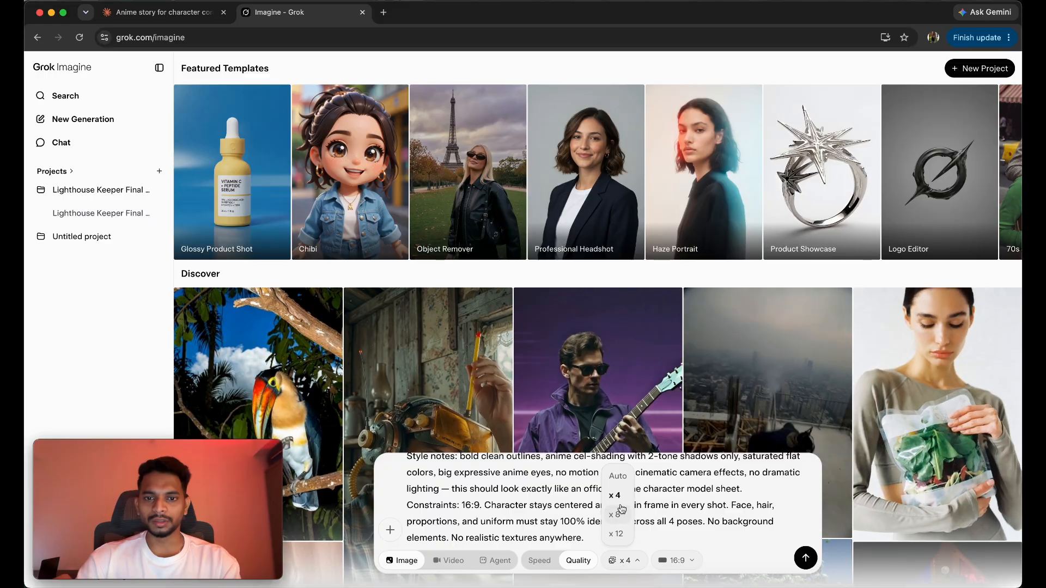
pyautogui.click(614, 515)
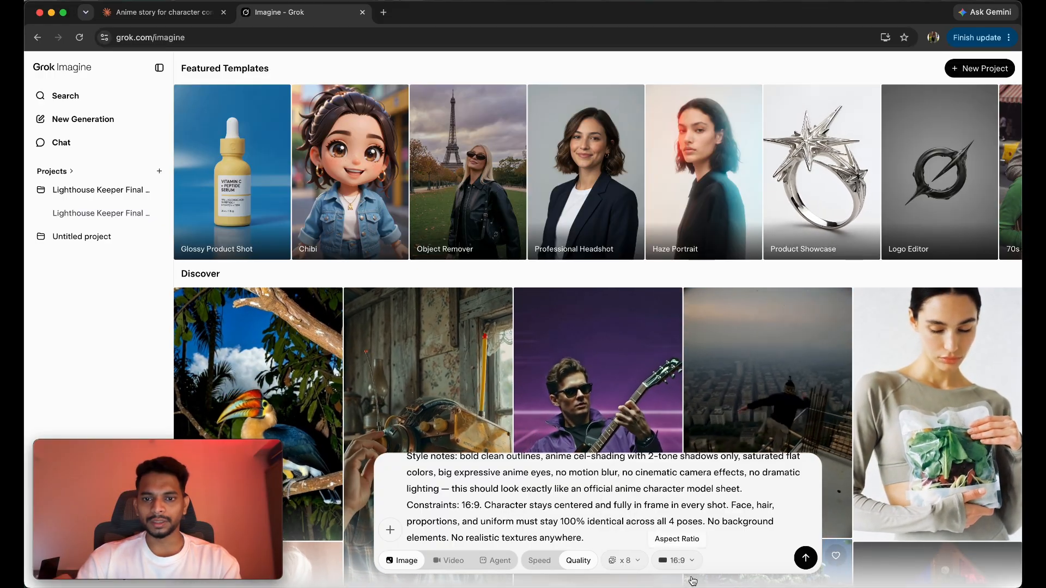
pyautogui.click(678, 566)
pyautogui.click(681, 561)
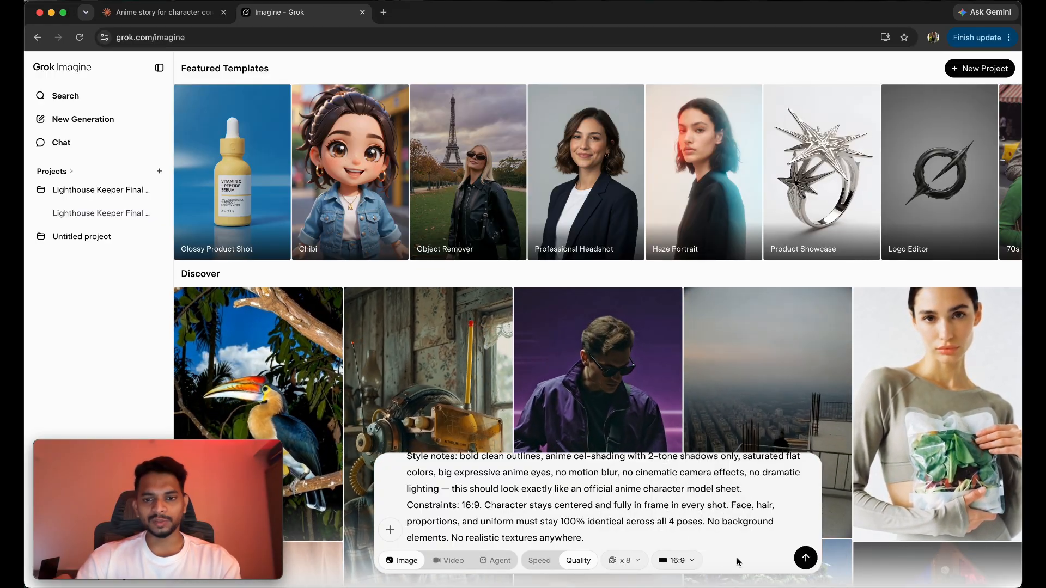
pyautogui.click(805, 561)
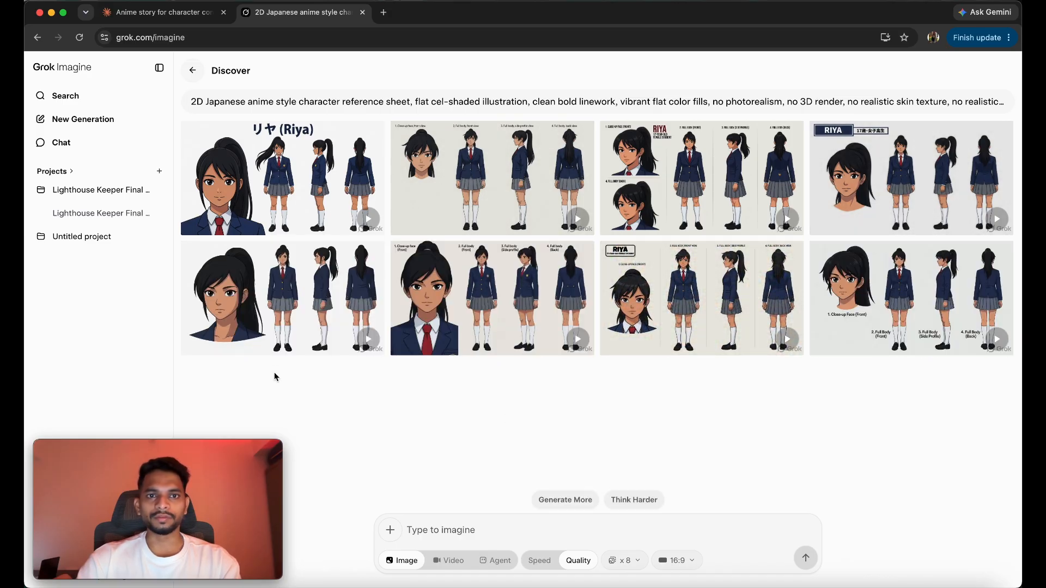
# Open the second sheet in the second row, with the large close-up face and red tie, and download it.
pyautogui.click(479, 300)
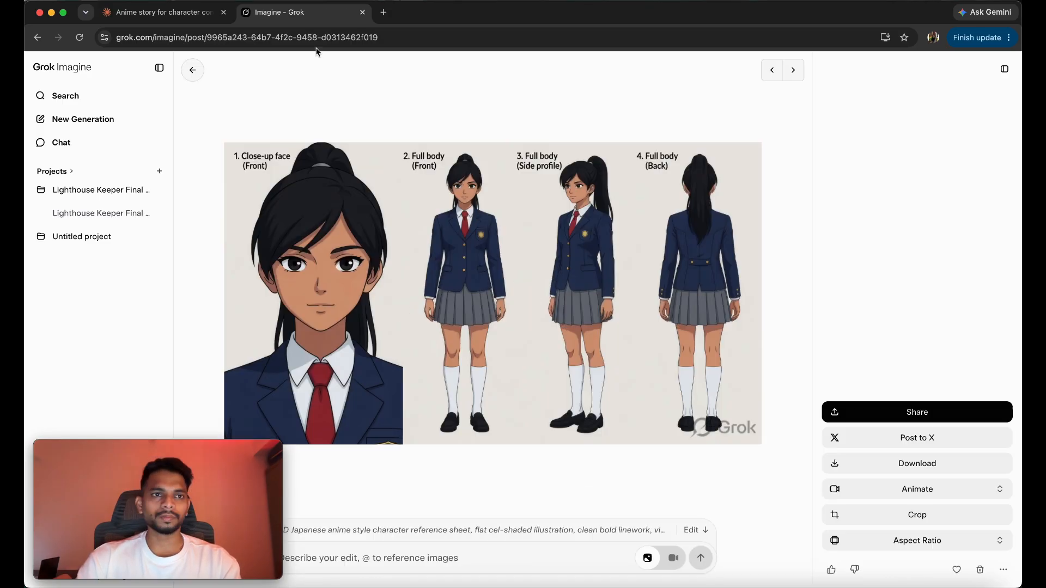
pyautogui.click(192, 71)
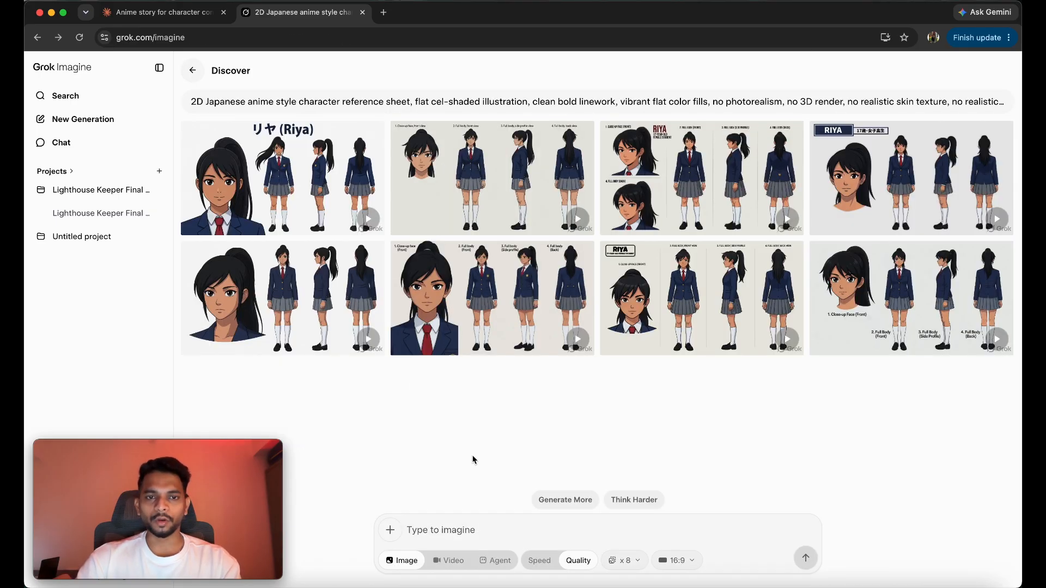
pyautogui.click(458, 318)
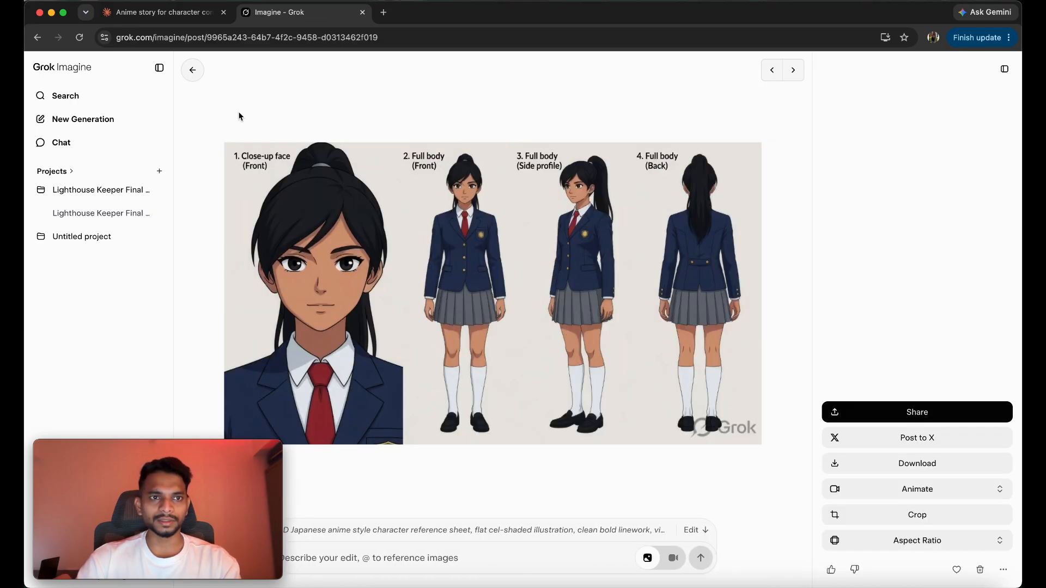
pyautogui.click(195, 70)
pyautogui.click(508, 317)
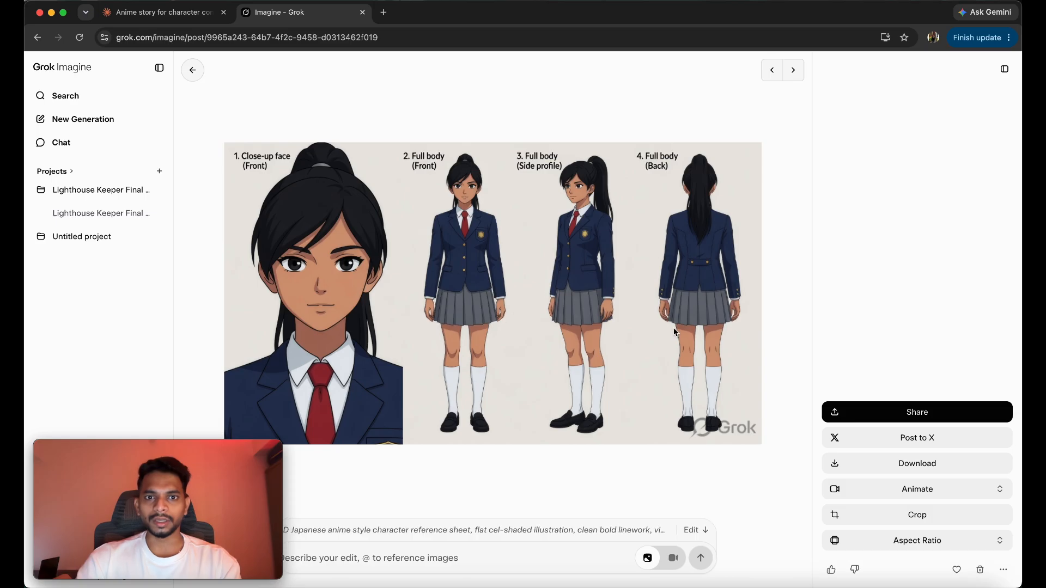
pyautogui.click(864, 469)
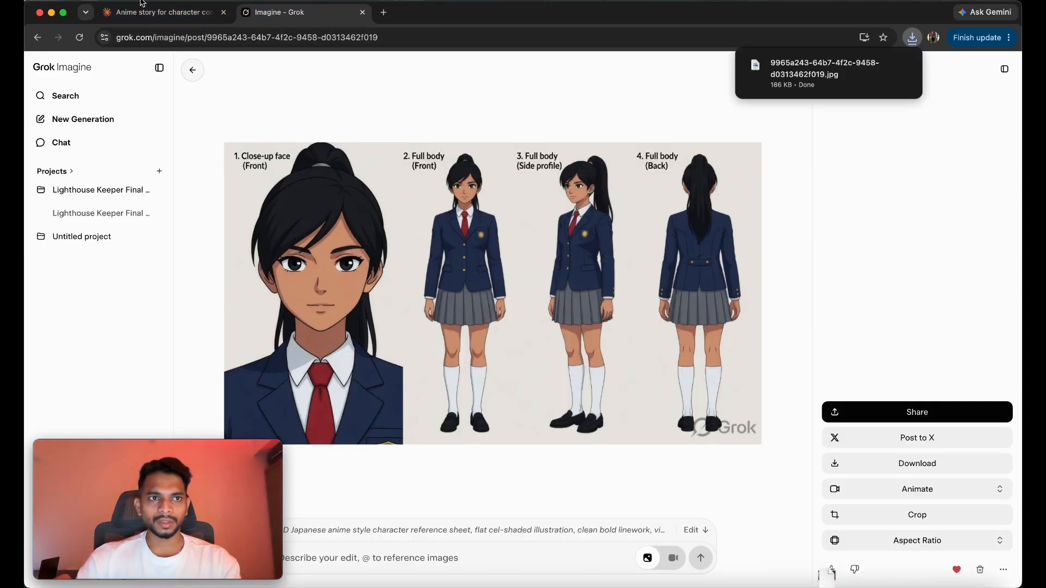
pyautogui.click(152, 13)
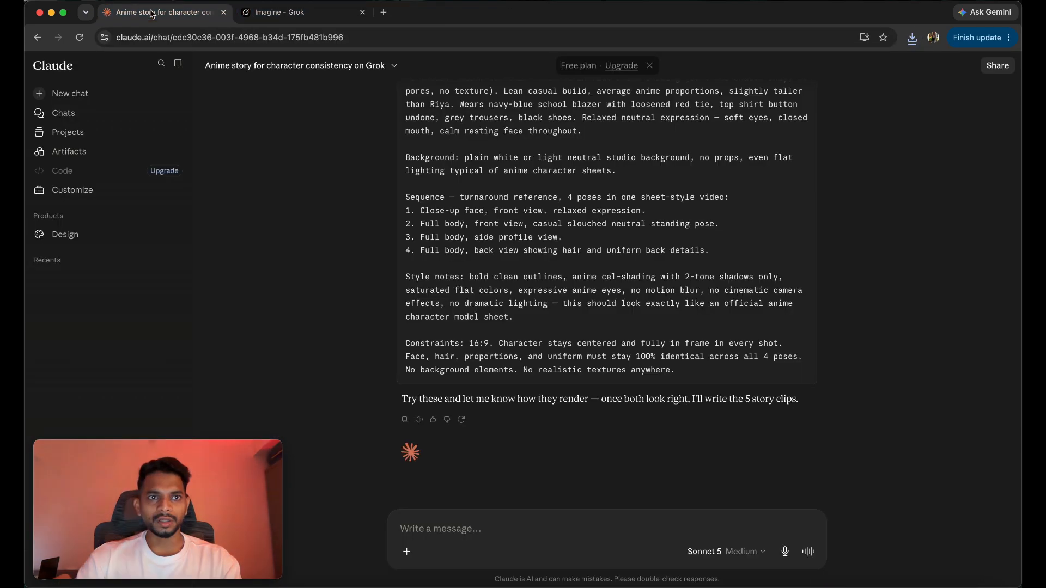
pyautogui.scroll(5, 608, 273)
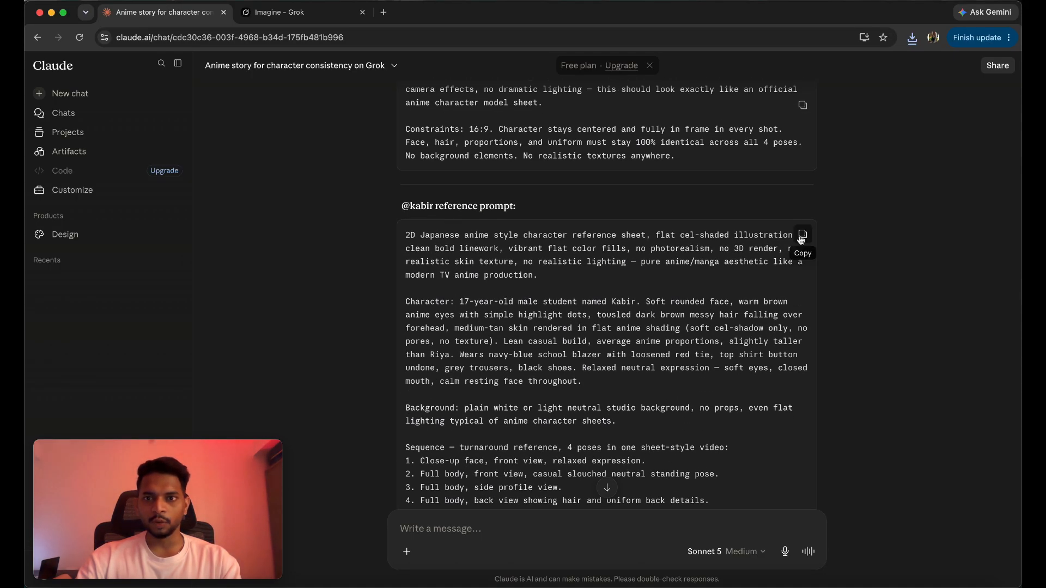
pyautogui.click(801, 235)
pyautogui.click(278, 12)
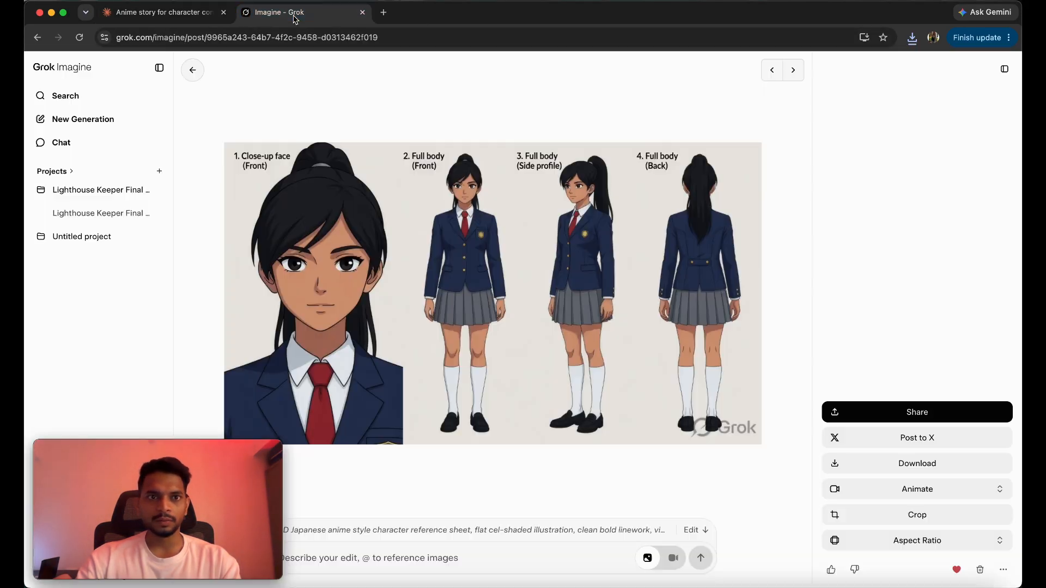
pyautogui.click(193, 71)
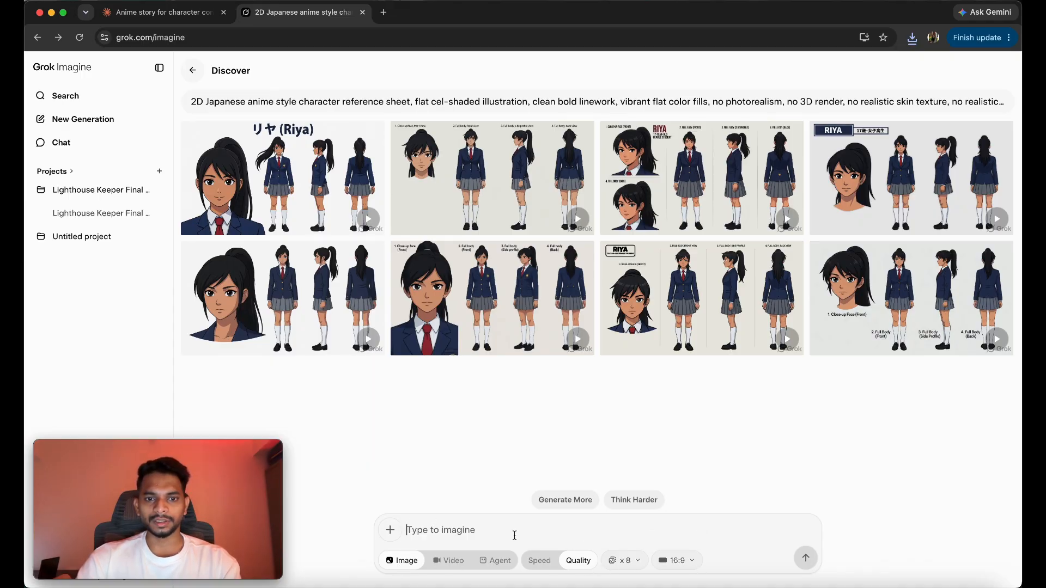
pyautogui.press('super+v')
pyautogui.press('Return')
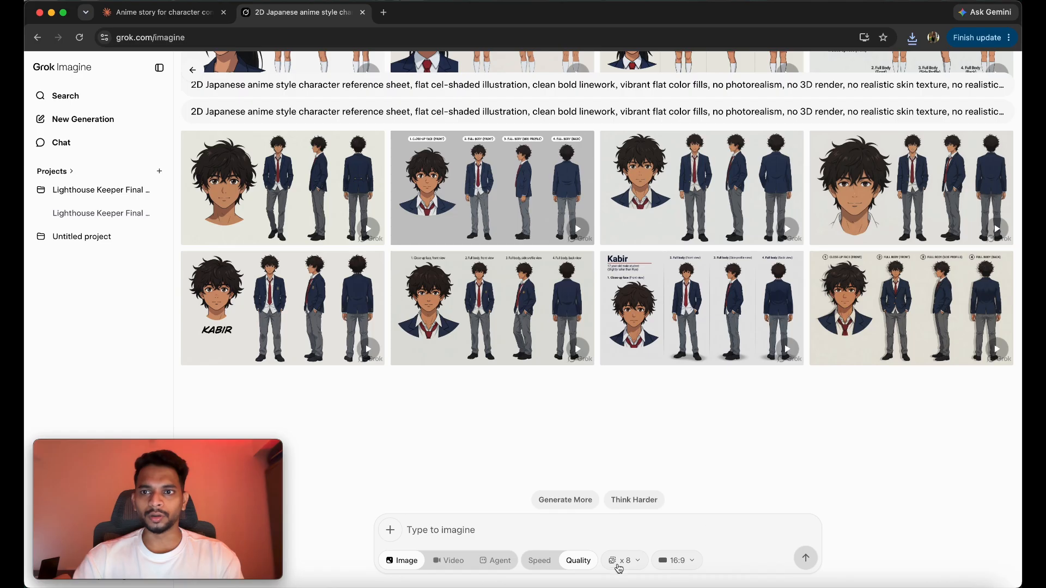
pyautogui.click(867, 337)
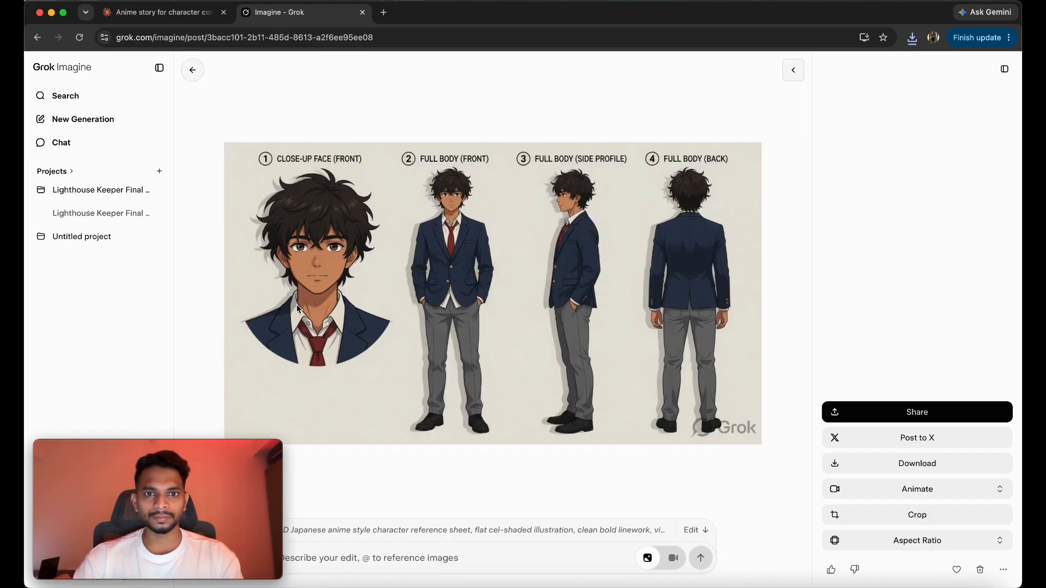
pyautogui.click(851, 464)
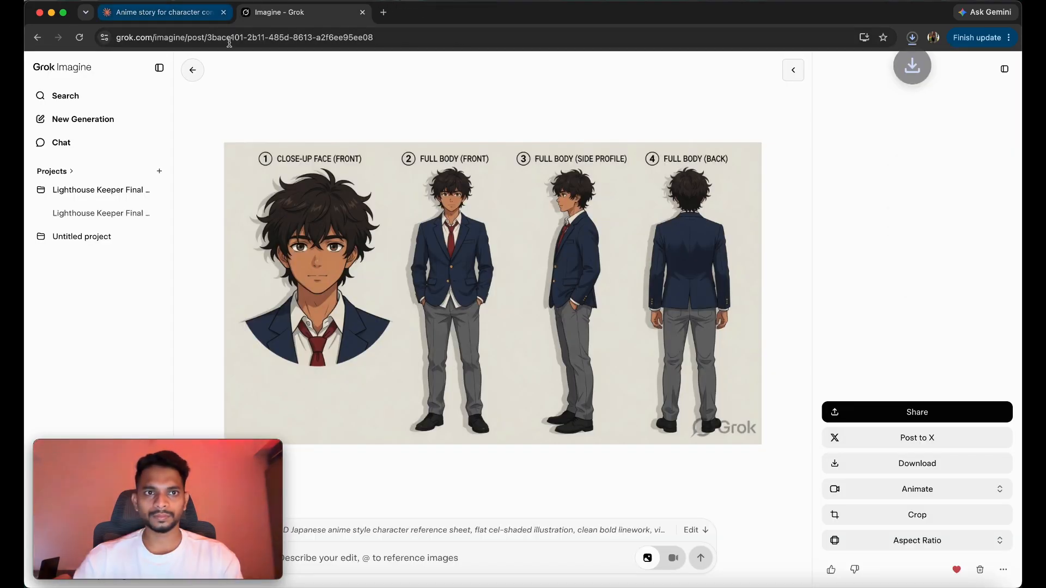
# Switch to the Claude chat and send the message "okay help me with location reference for all the shots".
pyautogui.click(133, 14)
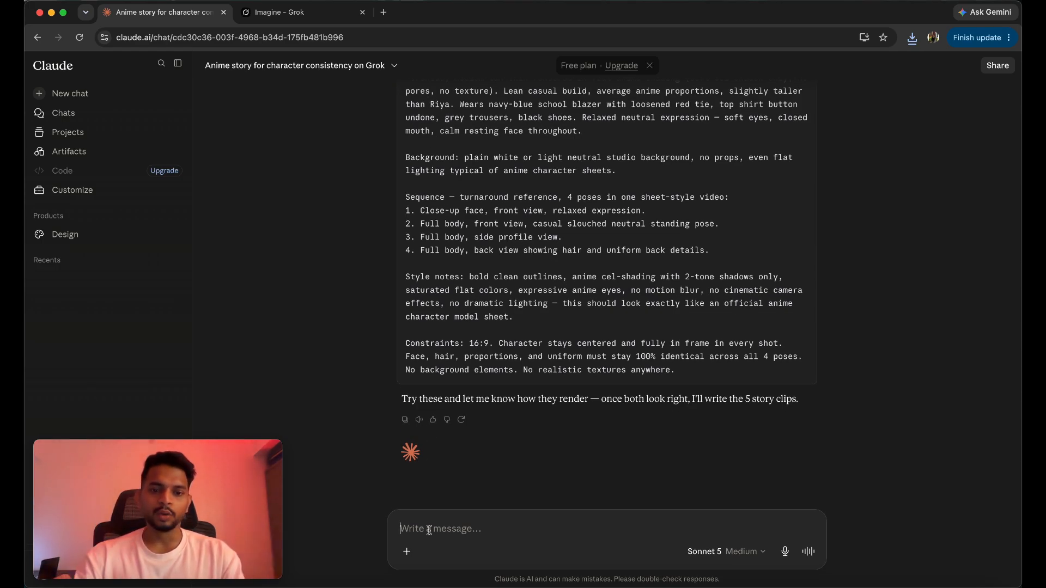
pyautogui.write('oka')
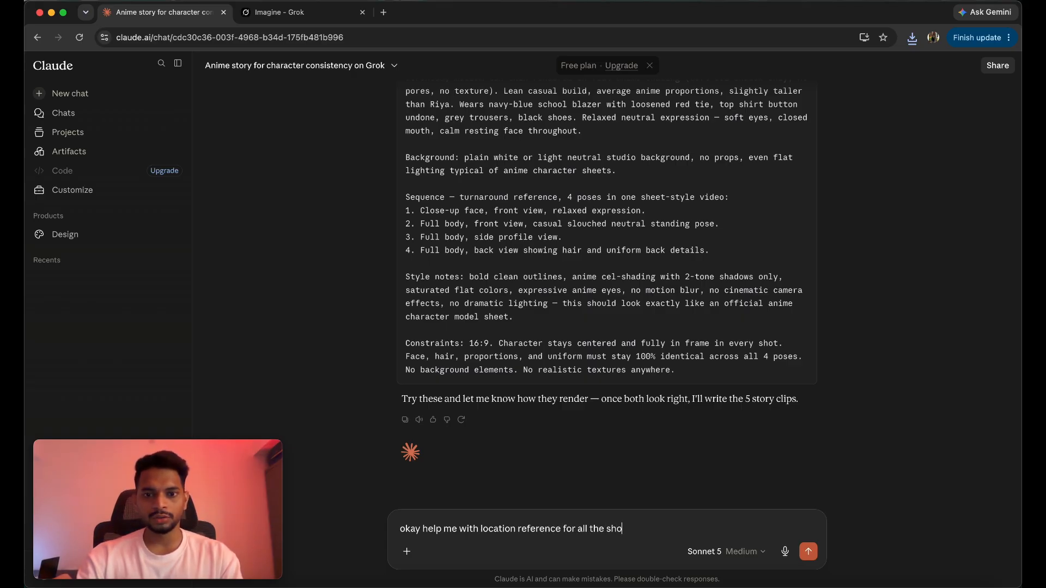
pyautogui.write('s')
pyautogui.press('Return')
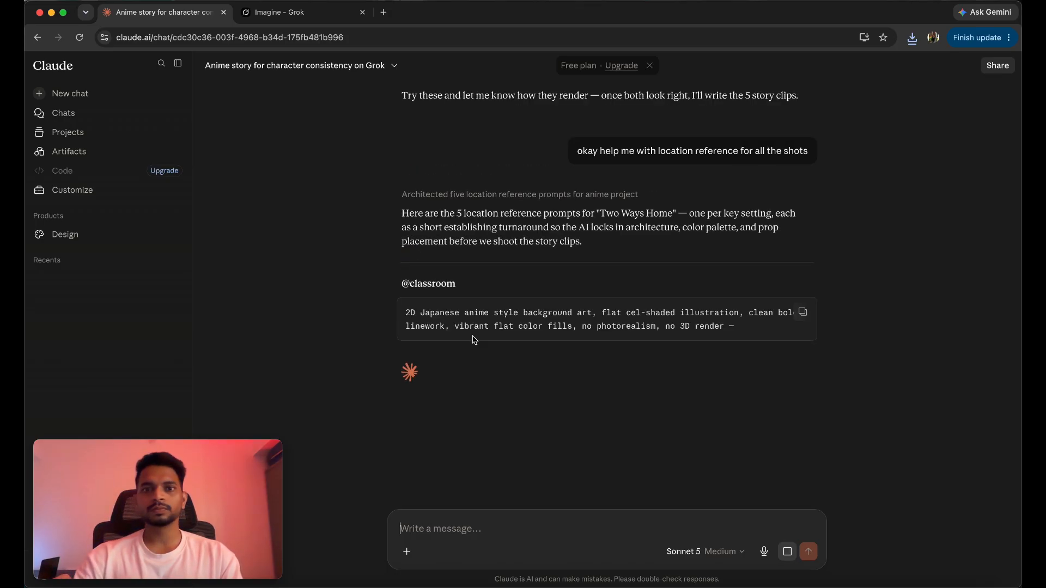
pyautogui.scroll(10, 544, 392)
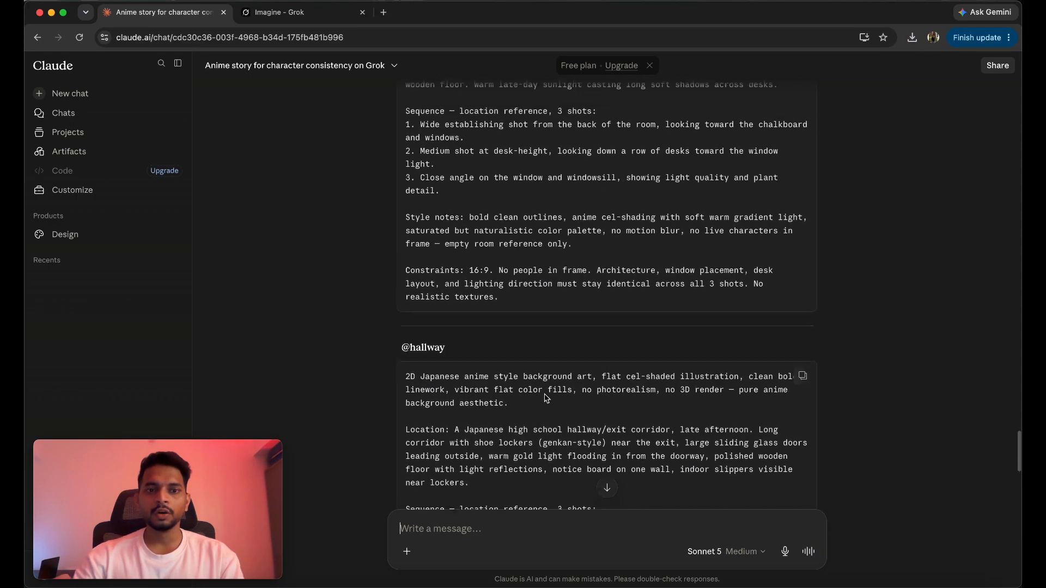
pyautogui.scroll(5, 544, 393)
pyautogui.scroll(-5, 546, 399)
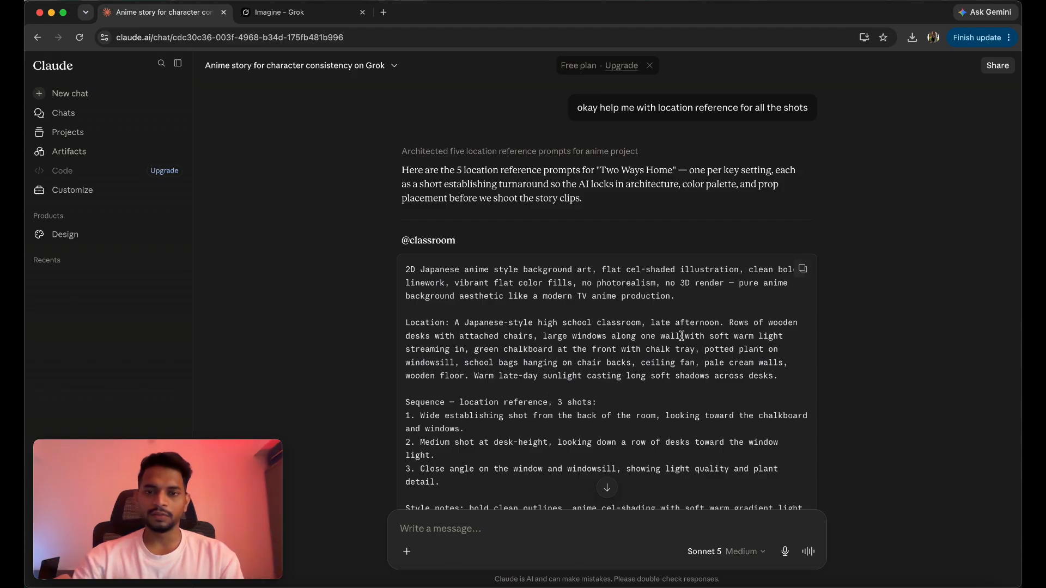
pyautogui.click(803, 269)
pyautogui.click(294, 12)
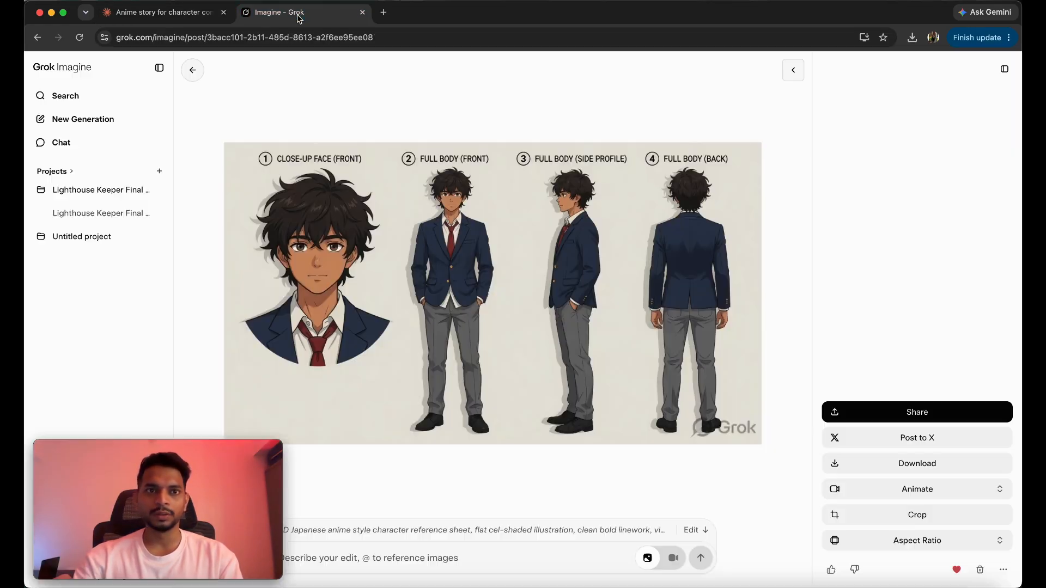
pyautogui.click(193, 69)
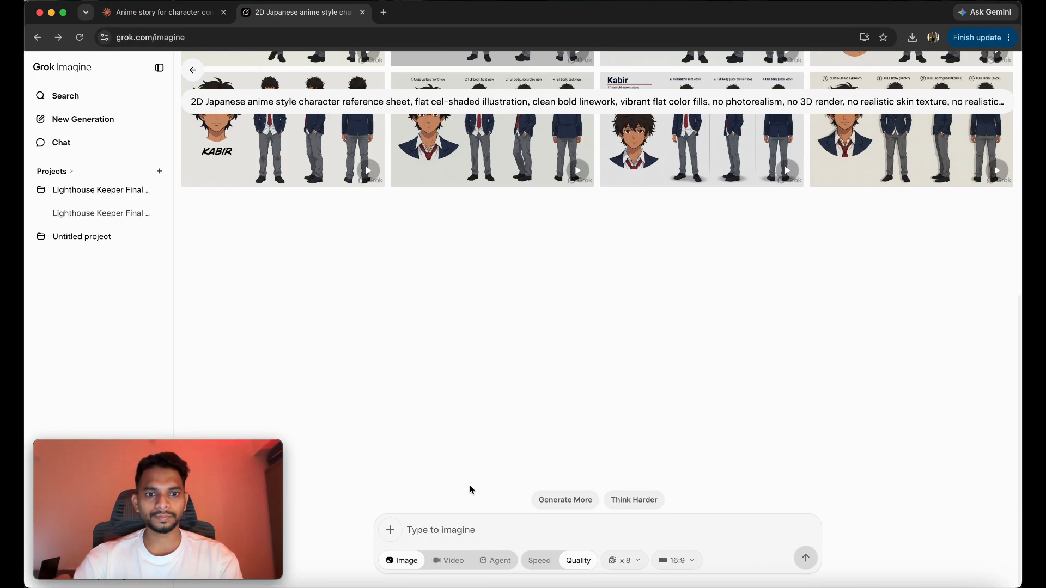
pyautogui.press('super+v')
pyautogui.press('Return')
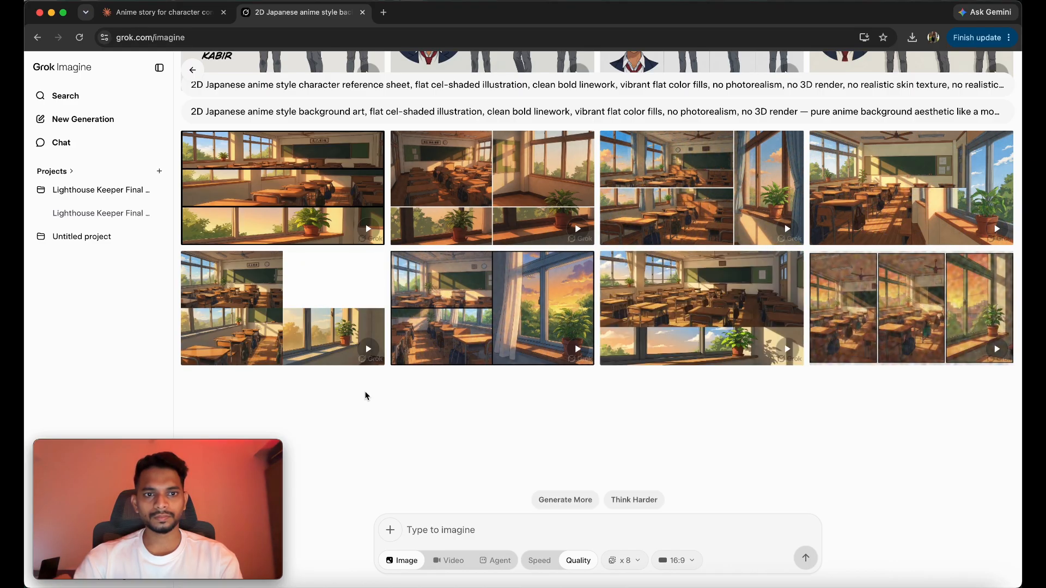
pyautogui.click(150, 19)
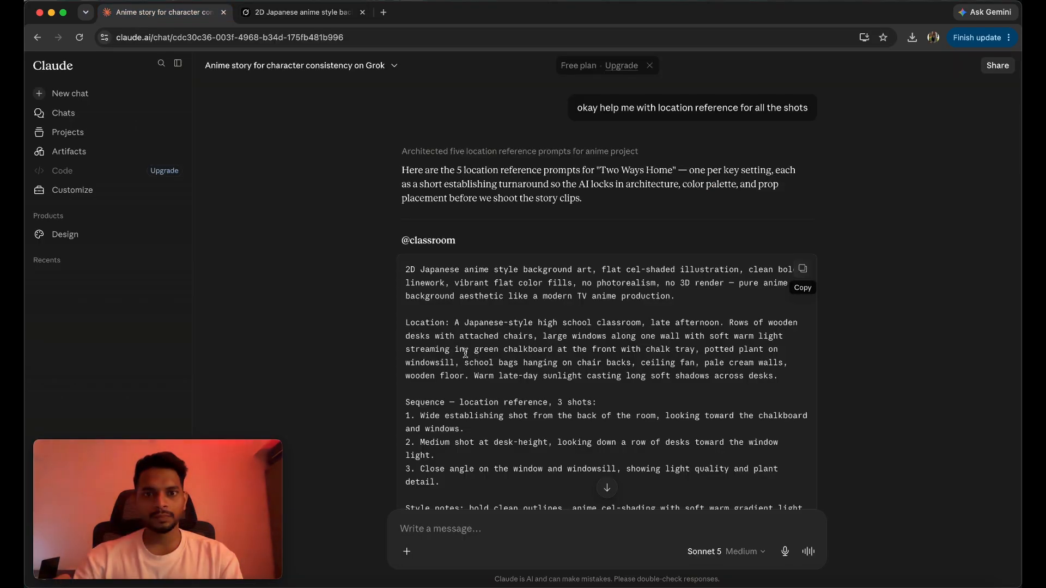
pyautogui.scroll(-10, 806, 326)
pyautogui.click(809, 361)
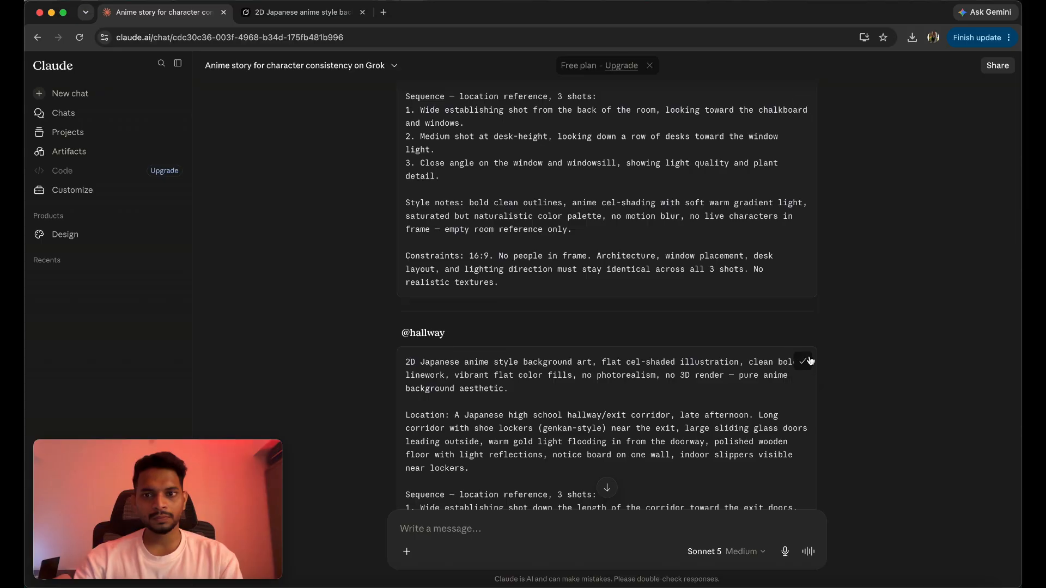
pyautogui.click(303, 12)
pyautogui.click(414, 530)
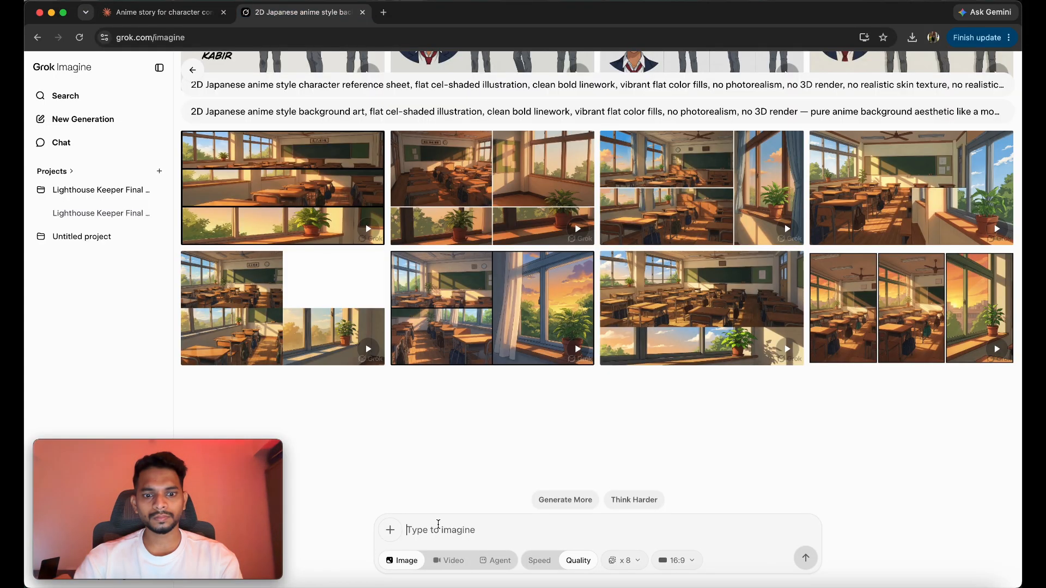
pyautogui.press('cmd+v')
pyautogui.press('Return')
pyautogui.click(158, 12)
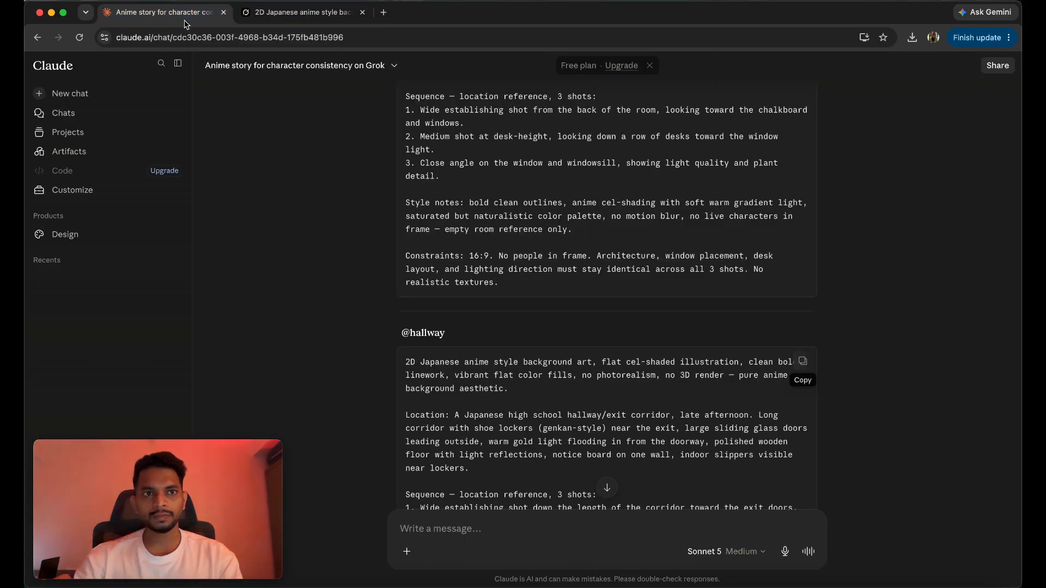
pyautogui.scroll(-7, 600, 370)
pyautogui.click(803, 296)
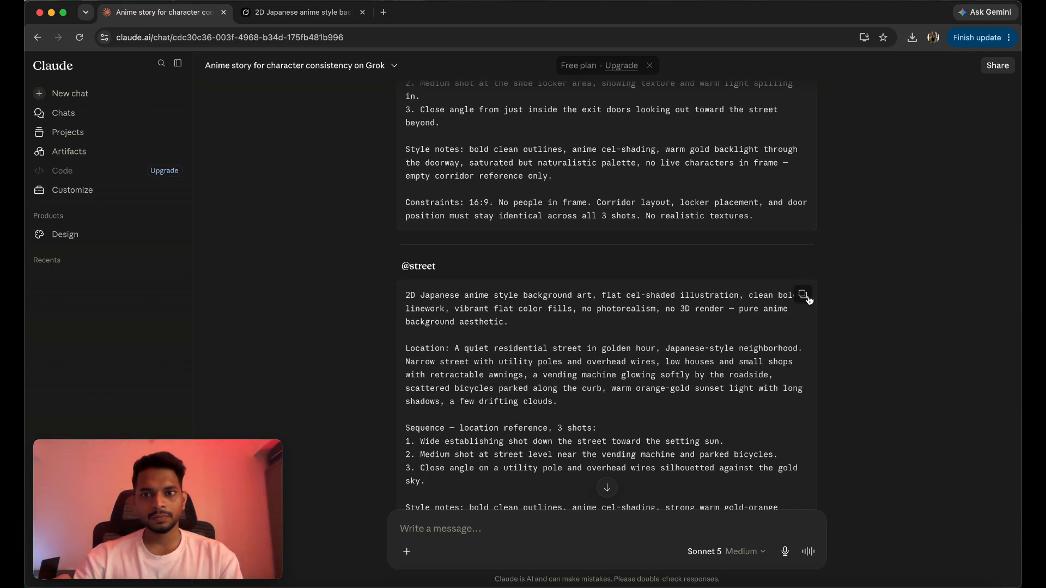
pyautogui.click(297, 12)
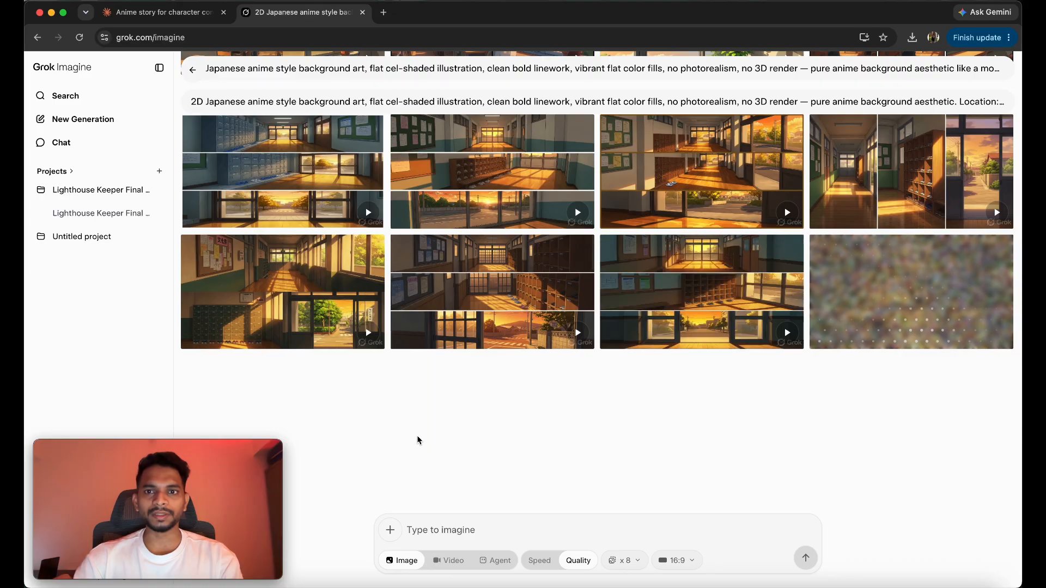
pyautogui.press('super+v')
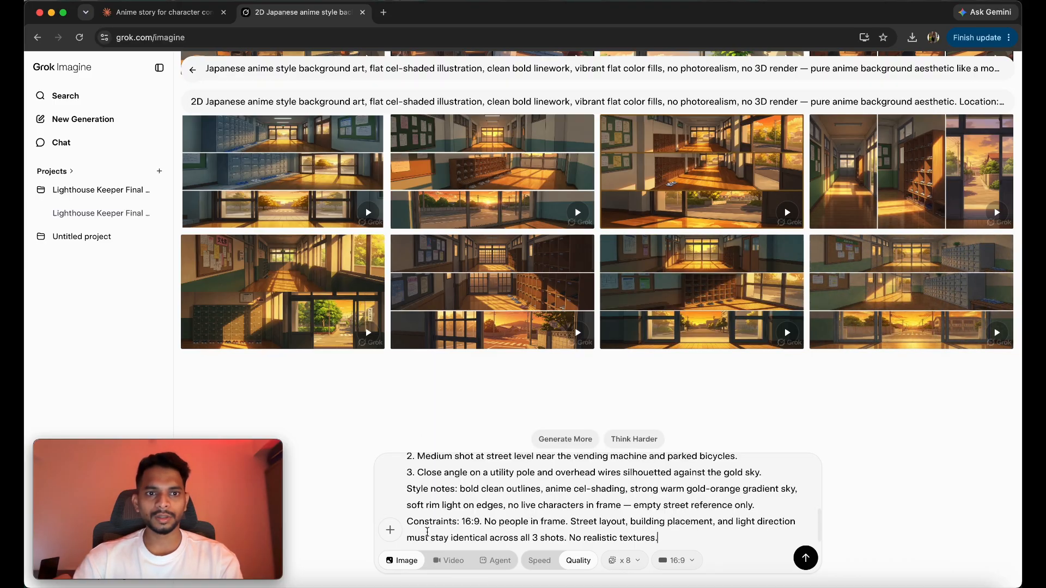
pyautogui.press('Return')
# Open the classroom reference sheet with the blue-curtained window view and download it.
pyautogui.scroll(5, 543, 205)
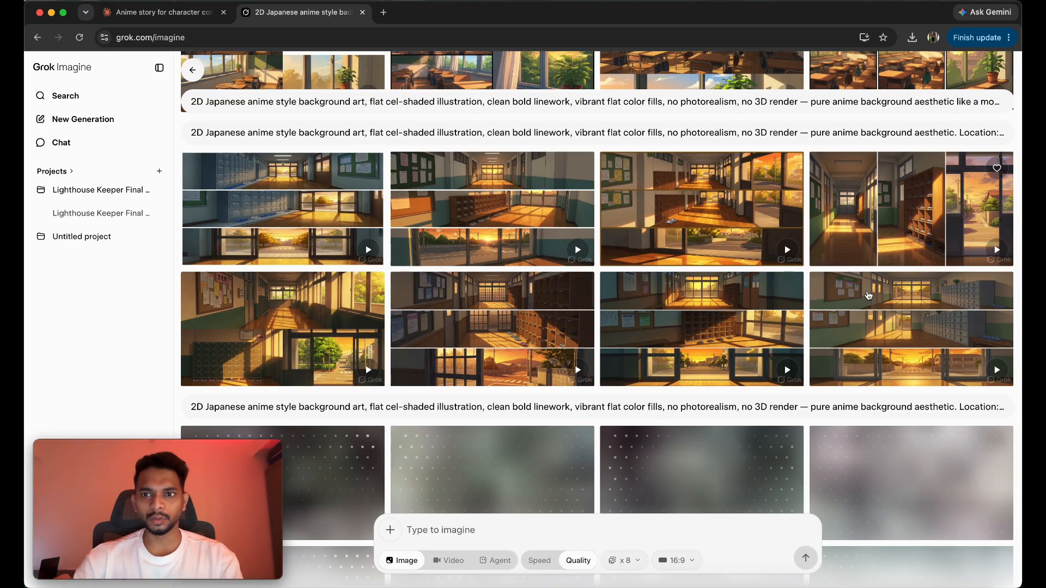
pyautogui.scroll(-10, 448, 393)
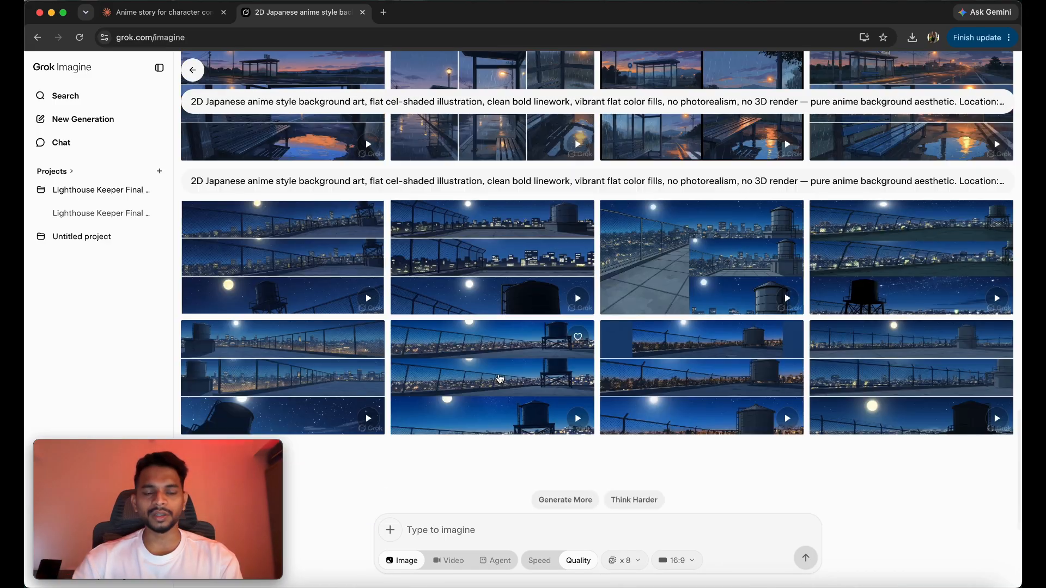
pyautogui.scroll(15, 500, 378)
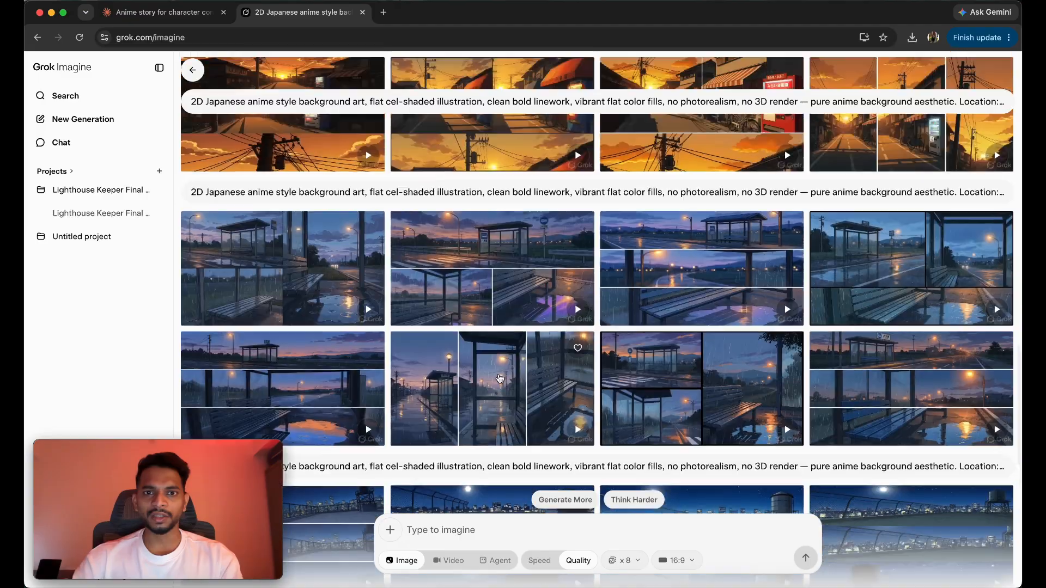
pyautogui.scroll(-2, 500, 378)
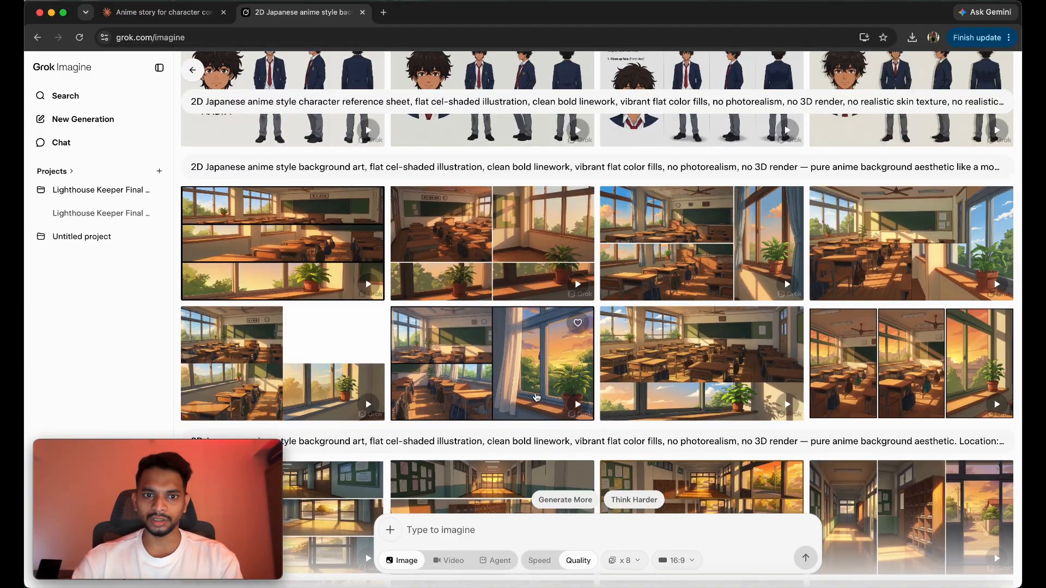
pyautogui.scroll(-1, 678, 408)
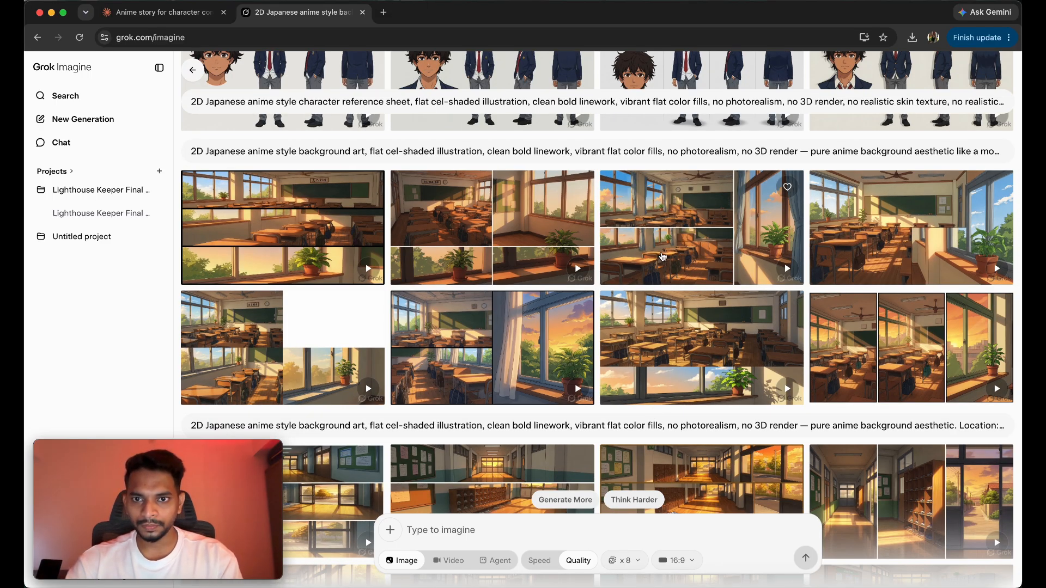
pyautogui.click(662, 256)
pyautogui.click(905, 462)
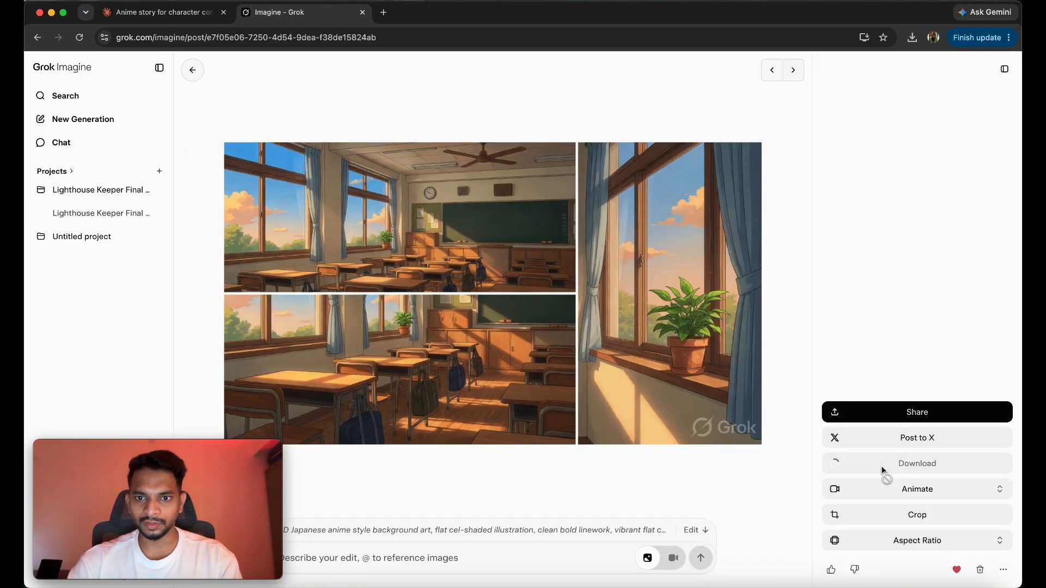
# Download the night rooftop reference sheet with the wide fence and floor view, and return to the generated images.
pyautogui.press('Right')
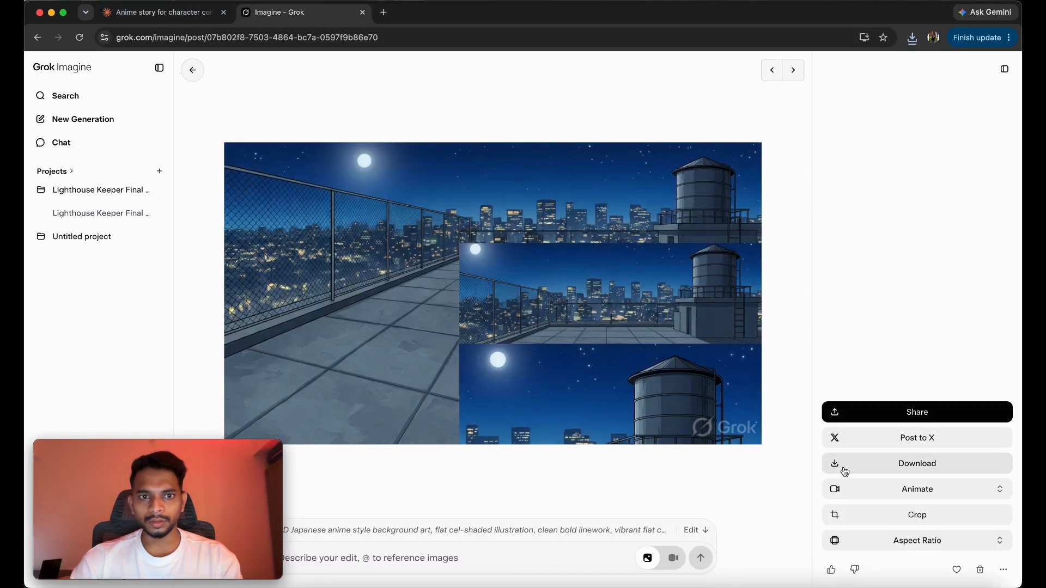
pyautogui.click(843, 467)
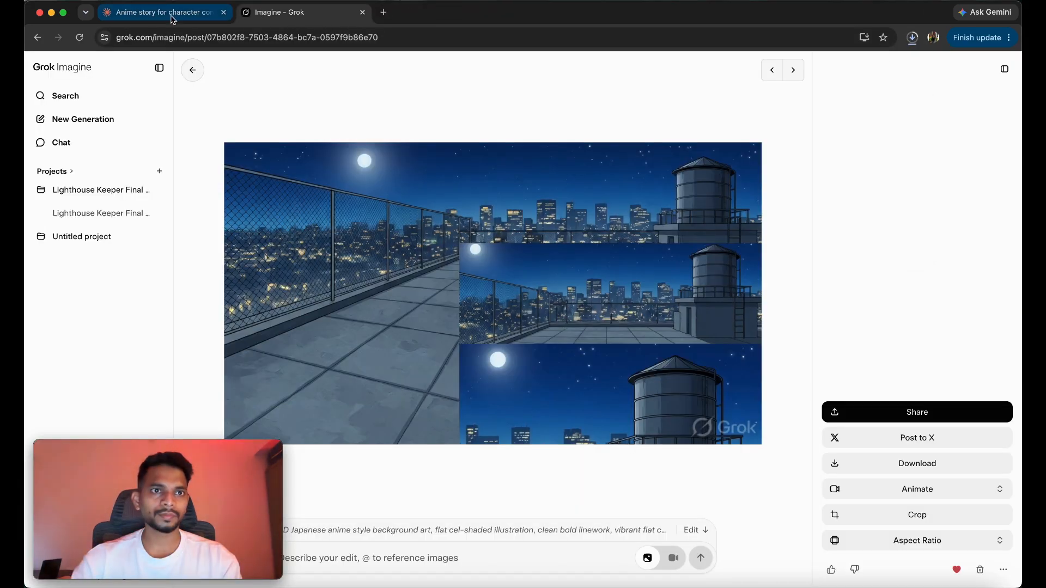
pyautogui.click(193, 70)
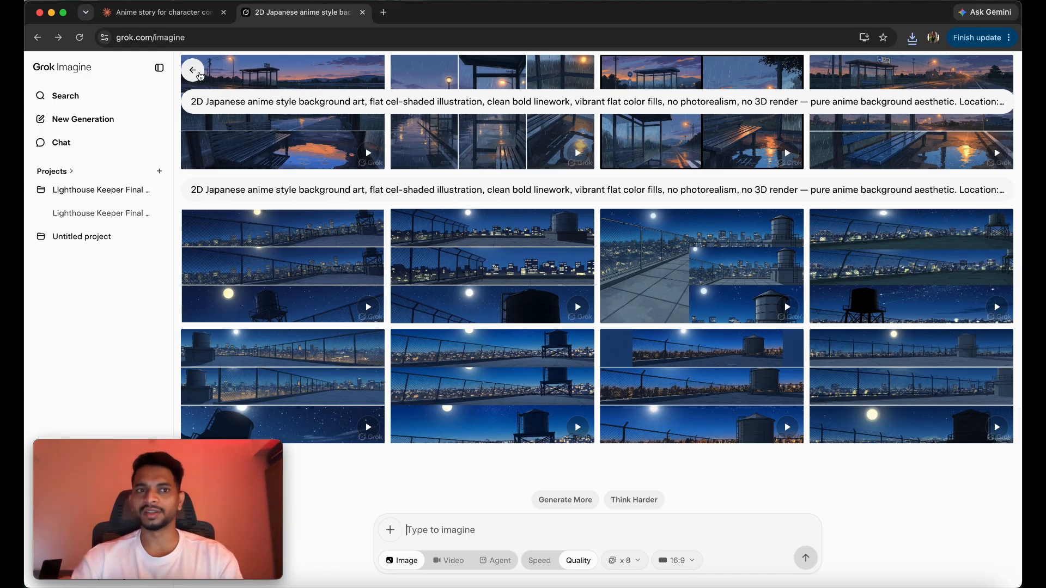
# Ask Claude for shot-by-shot prompts now that location and character sheets are ready, avoiding hard cuts and breaking shots into parts if required.
pyautogui.click(142, 12)
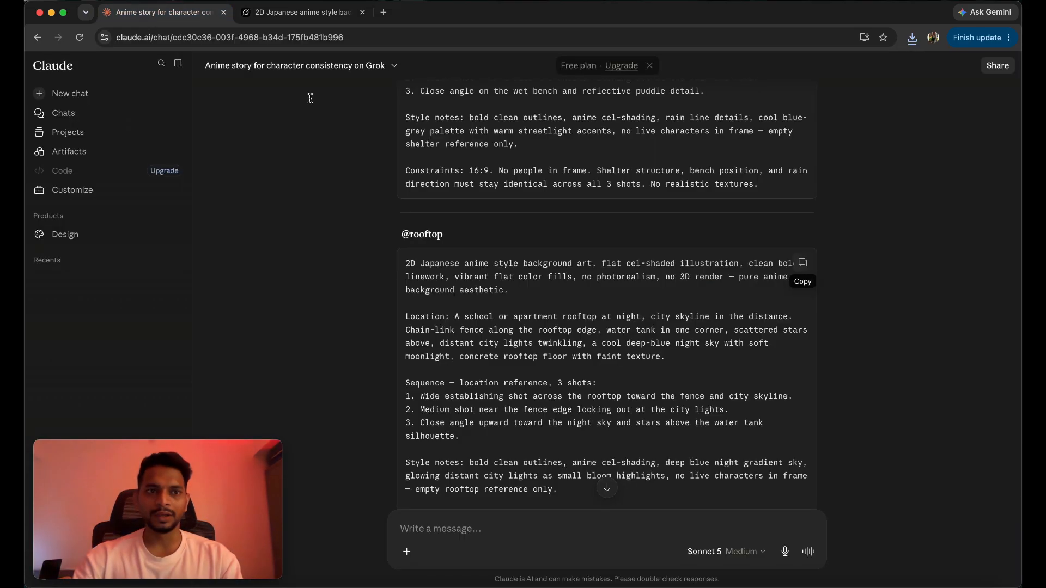
pyautogui.scroll(-5, 534, 457)
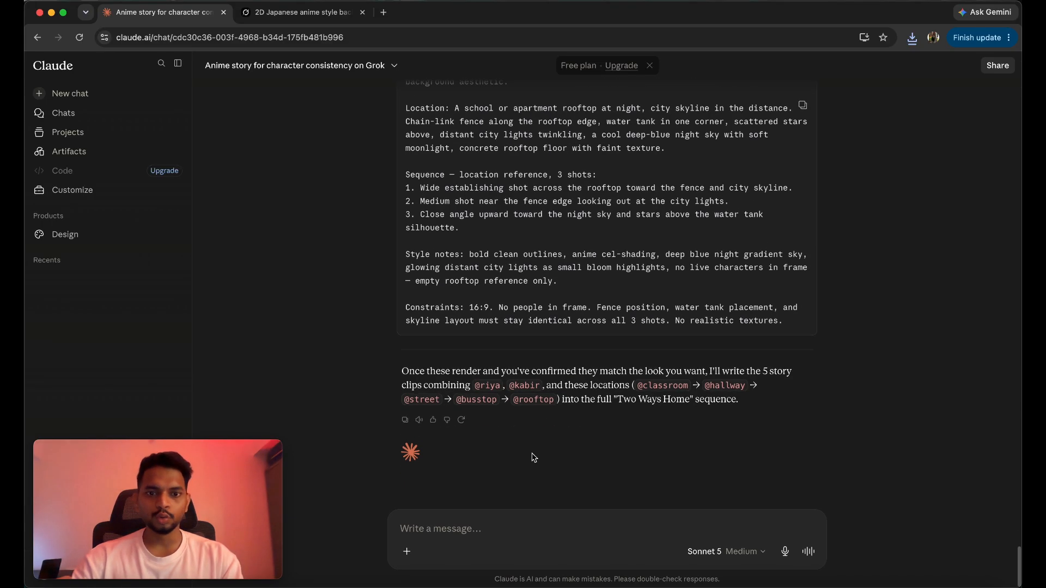
pyautogui.scroll(5, 534, 469)
pyautogui.scroll(-5, 539, 490)
pyautogui.click(436, 529)
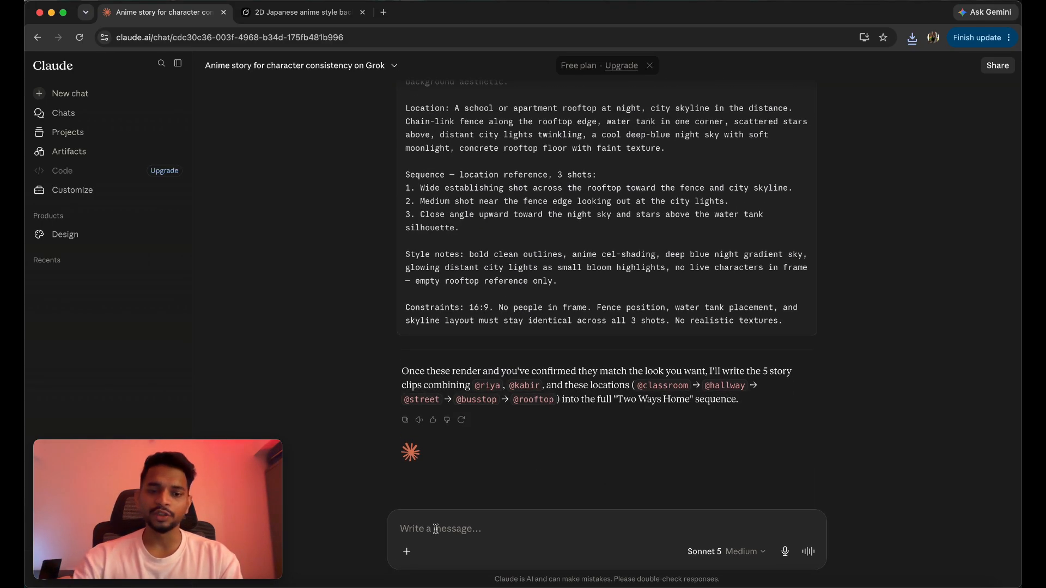
pyautogui.press('super+v')
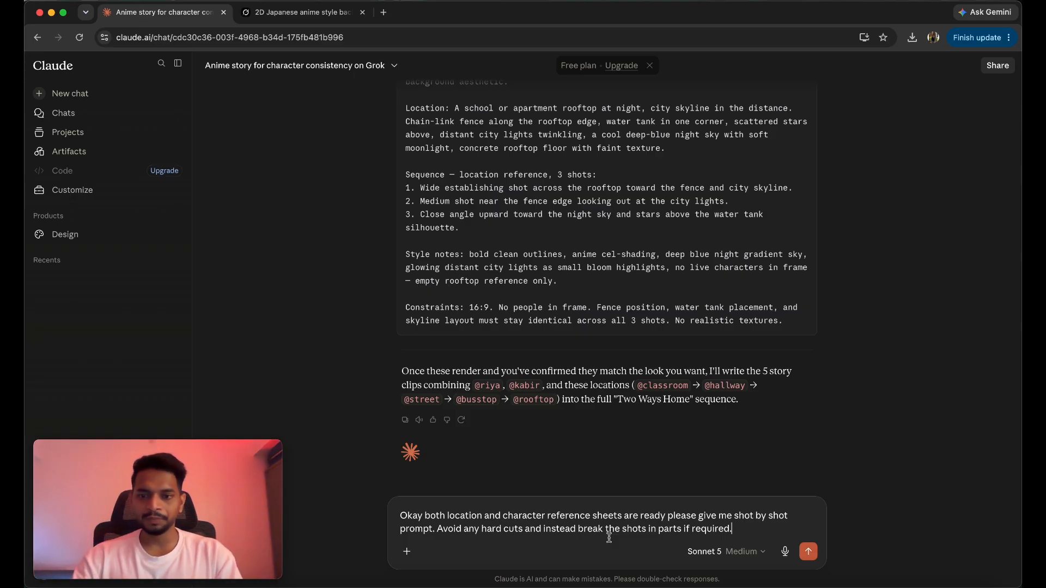
pyautogui.press('Return')
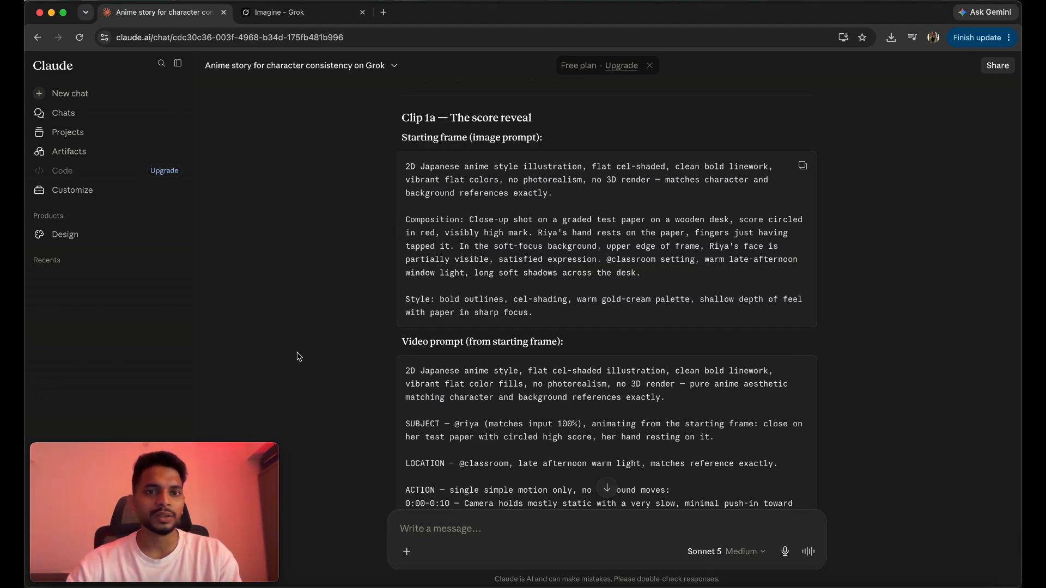
# Switch to Grok and leave the open rainy bus stop video for the Imagine home page with the draft image prompt.
pyautogui.click(266, 12)
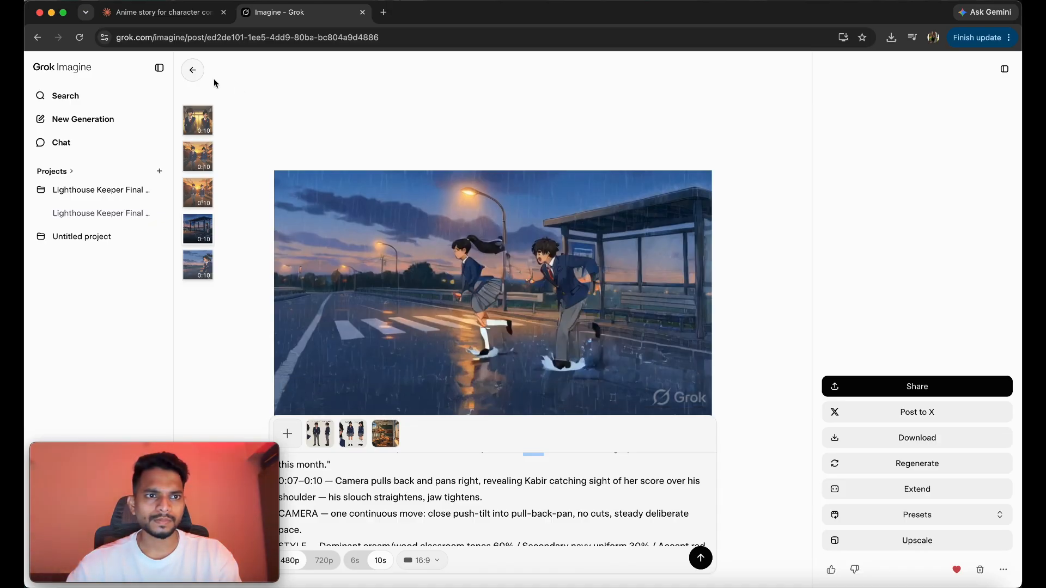
pyautogui.click(192, 70)
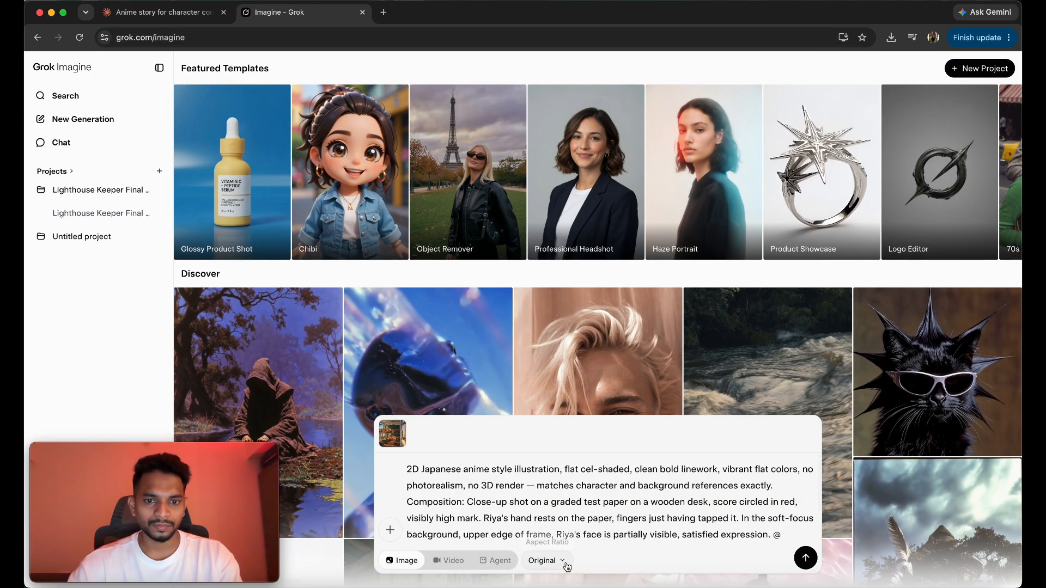
pyautogui.click(566, 567)
pyautogui.click(564, 563)
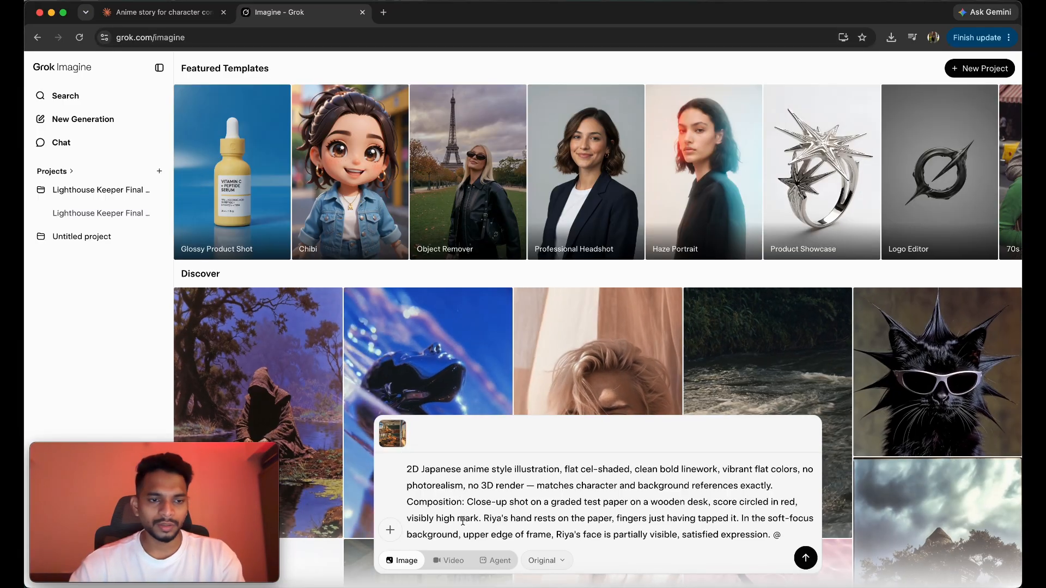
# Read through the draft Clip 1a starting-frame prompt, checking its composition, setting and style lines.
pyautogui.scroll(-3, 462, 521)
pyautogui.scroll(3, 463, 521)
pyautogui.scroll(-1, 459, 523)
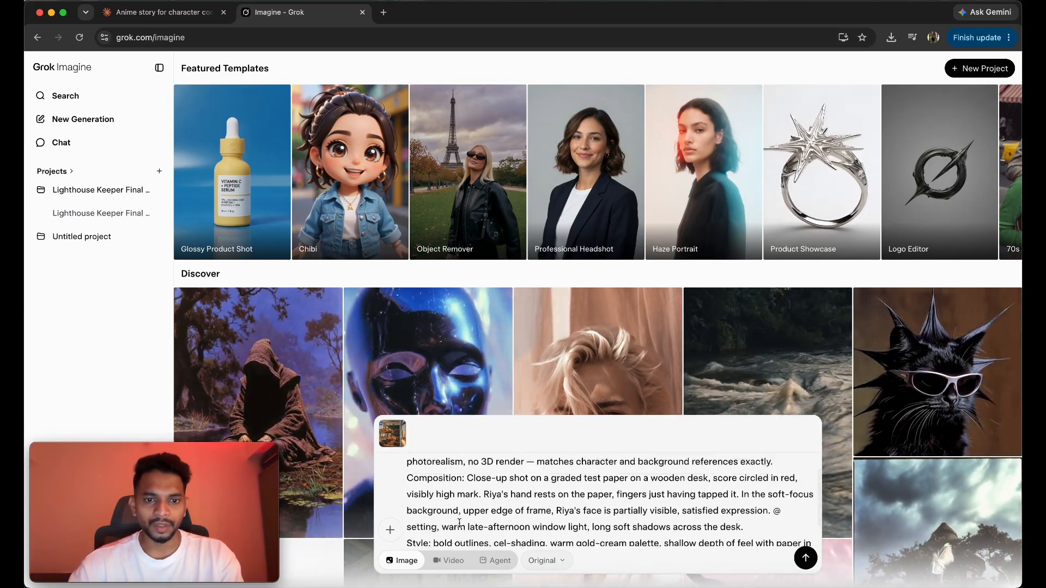
pyautogui.scroll(-2, 459, 523)
pyautogui.scroll(3, 460, 520)
pyautogui.scroll(-3, 462, 515)
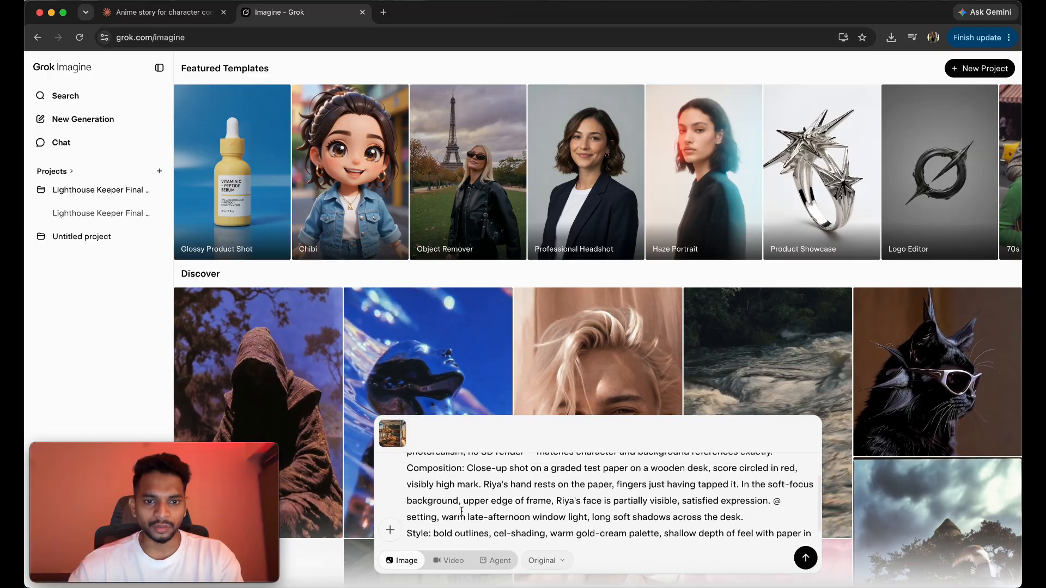
pyautogui.scroll(-1, 462, 512)
pyautogui.scroll(2, 461, 512)
pyautogui.scroll(-2, 461, 512)
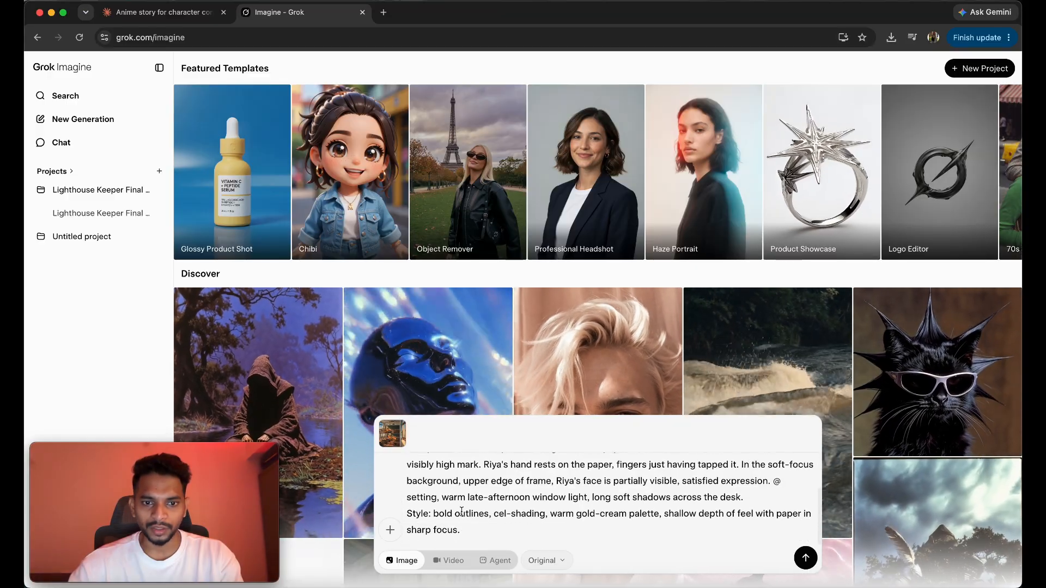
pyautogui.press('super+a')
pyautogui.click(461, 512)
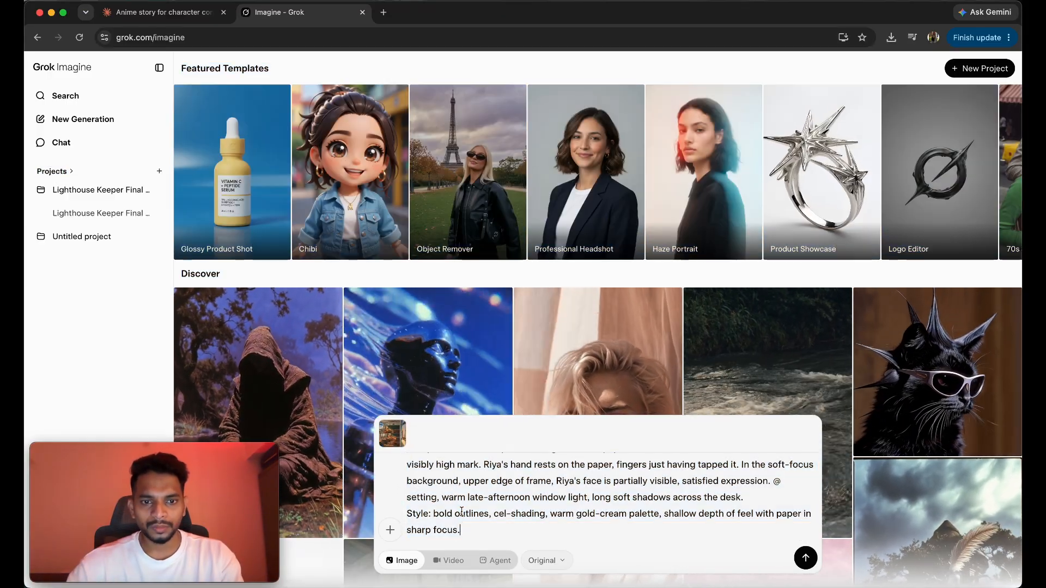
pyautogui.press('super+a')
pyautogui.press('super+x')
pyautogui.press('super+v')
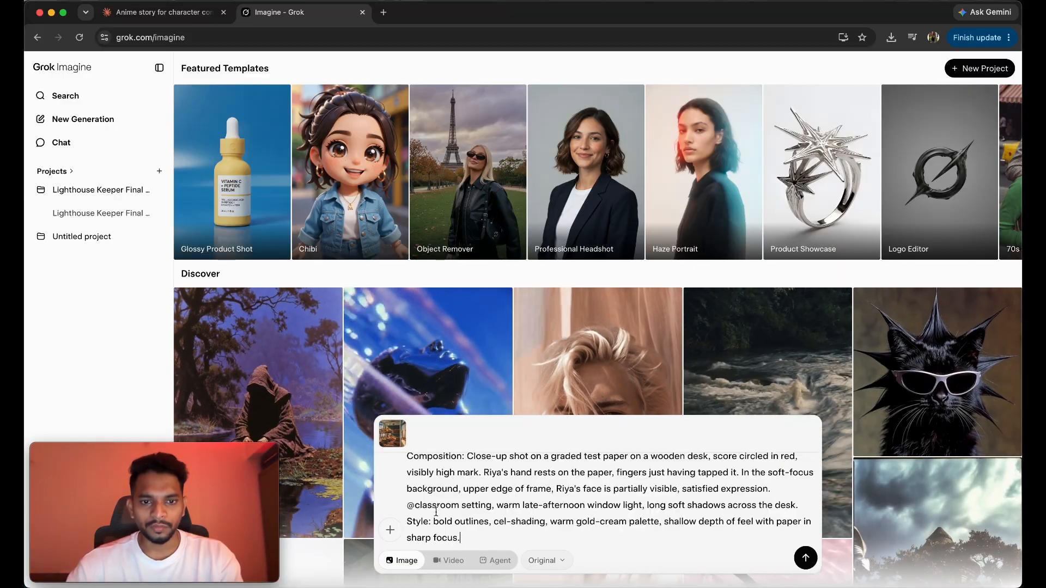
pyautogui.moveTo(406, 505); pyautogui.dragTo(458, 506)
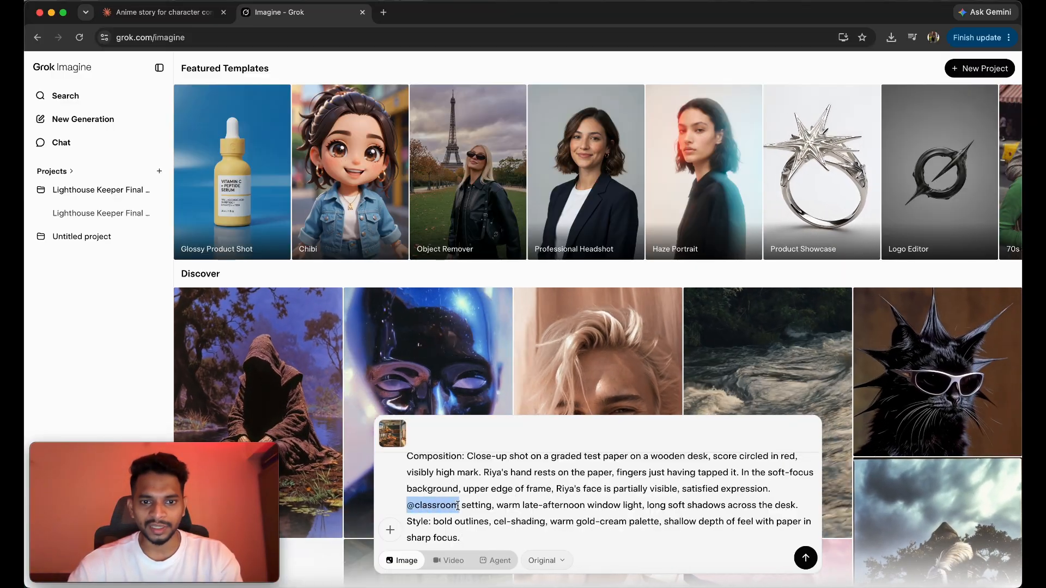
pyautogui.tripleClick(434, 505)
pyautogui.doubleClick(434, 505)
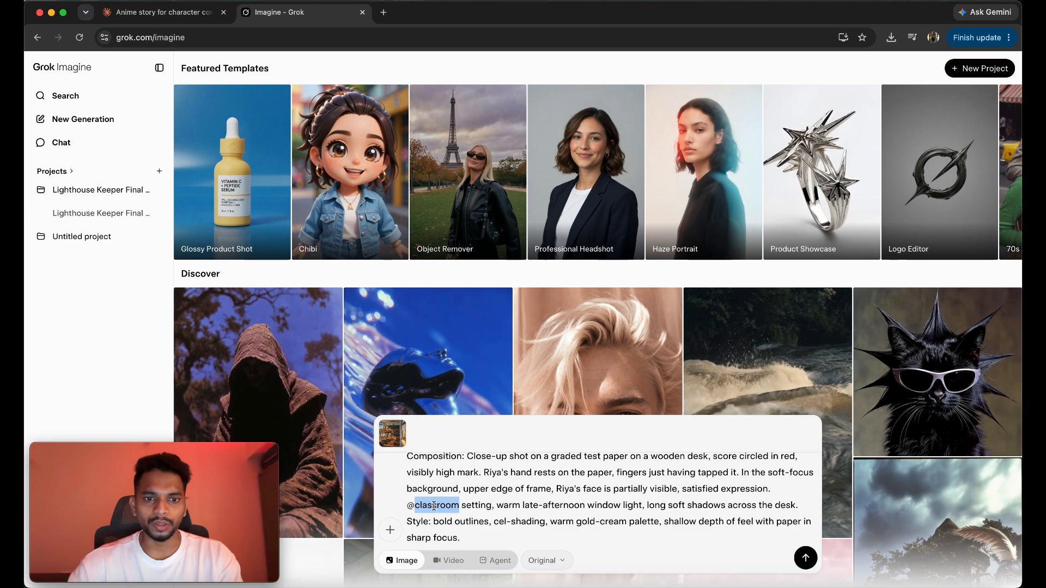
pyautogui.press('BackSpace')
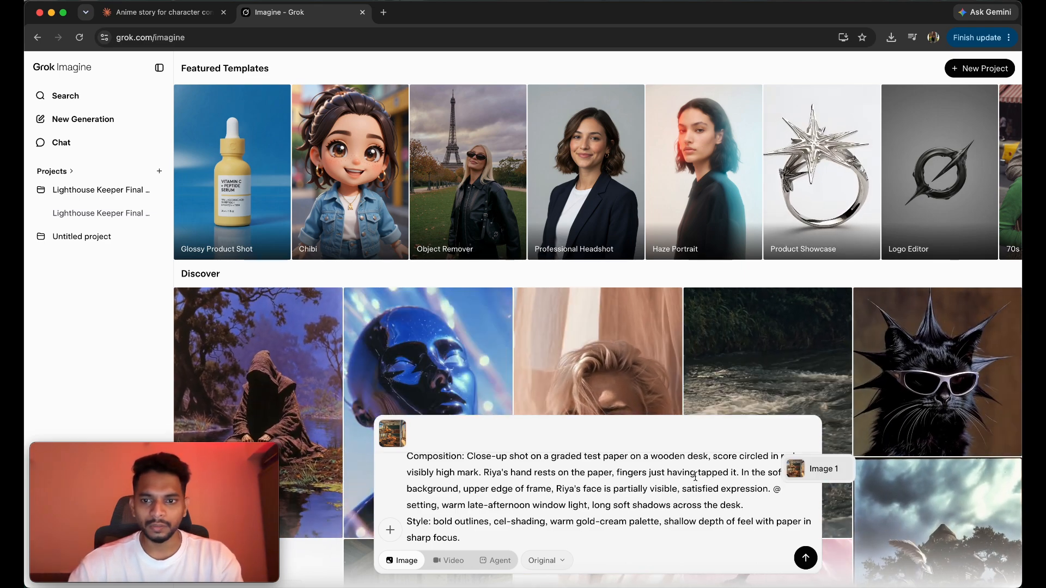
pyautogui.press('BackSpace')
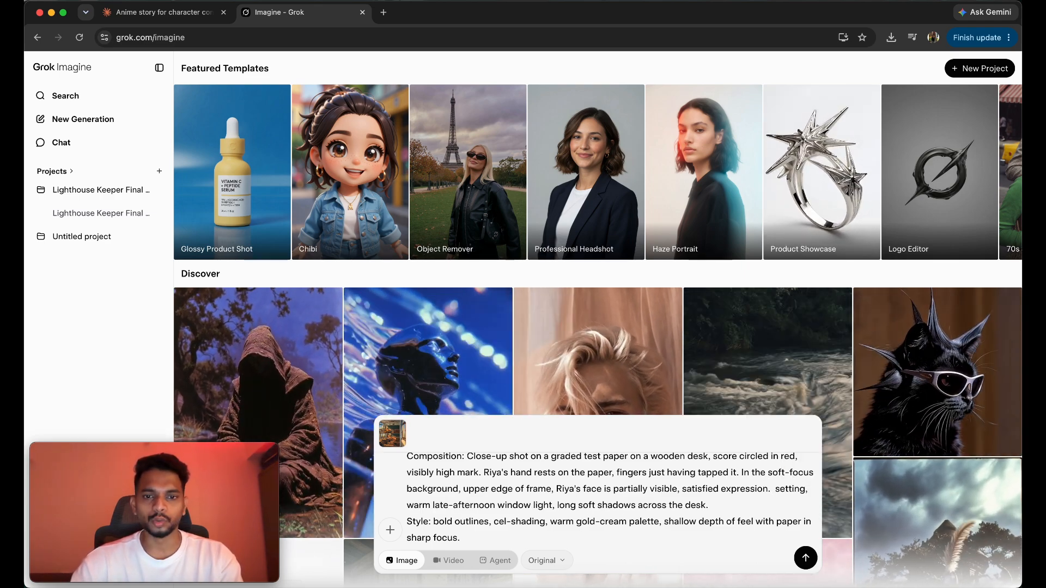
# Insert a reference to the attached Image 1 before "setting" in the Clip 1a starting-frame prompt and generate the image.
pyautogui.write('@')
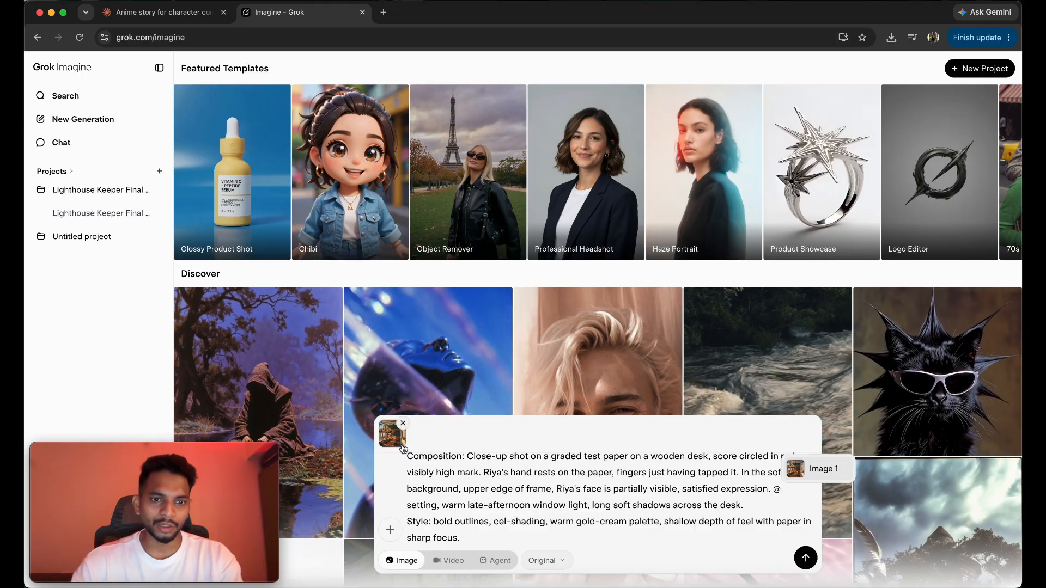
pyautogui.press('Return')
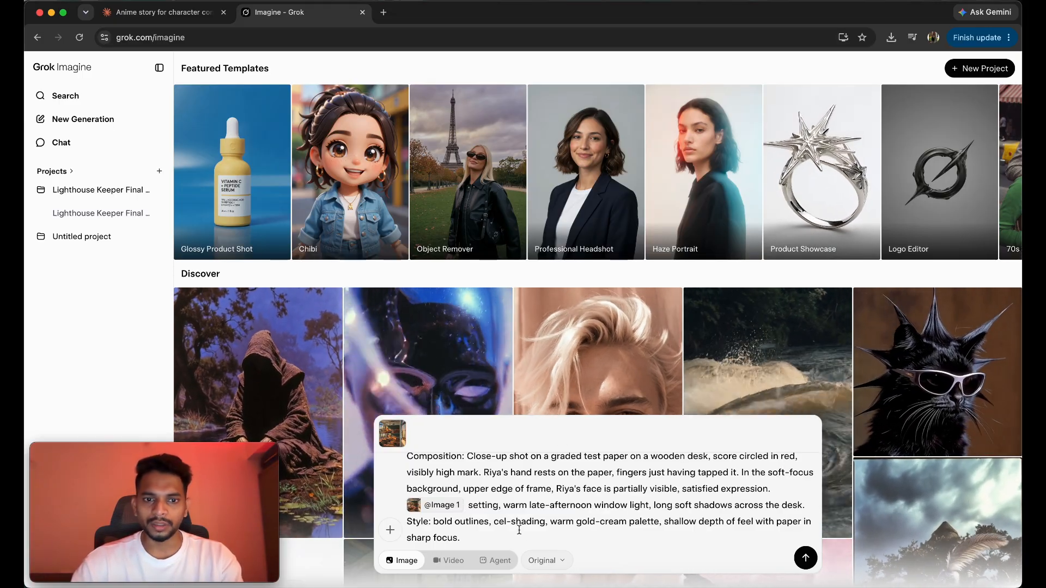
pyautogui.scroll(2, 506, 523)
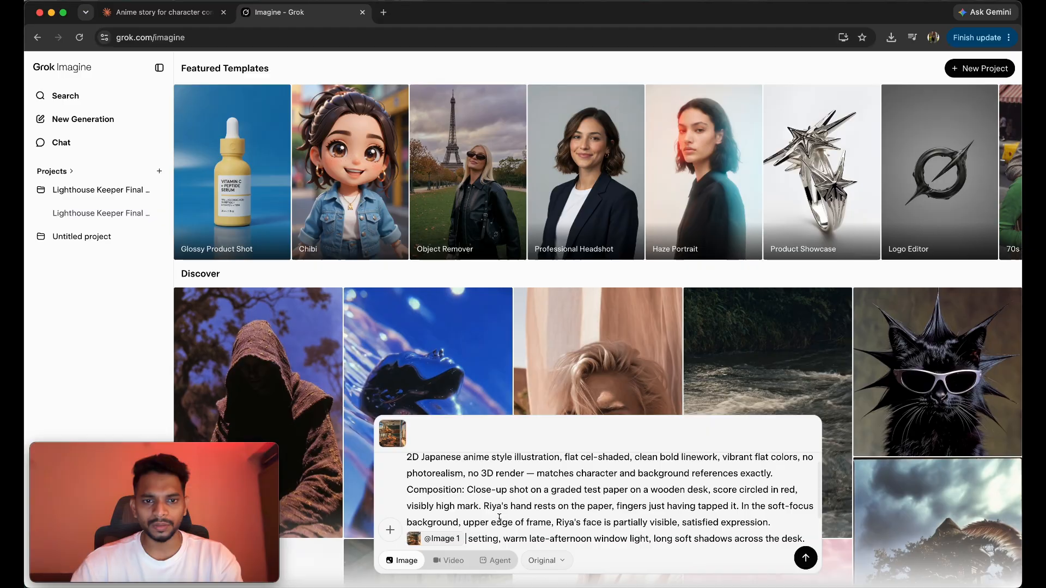
pyautogui.press('Return')
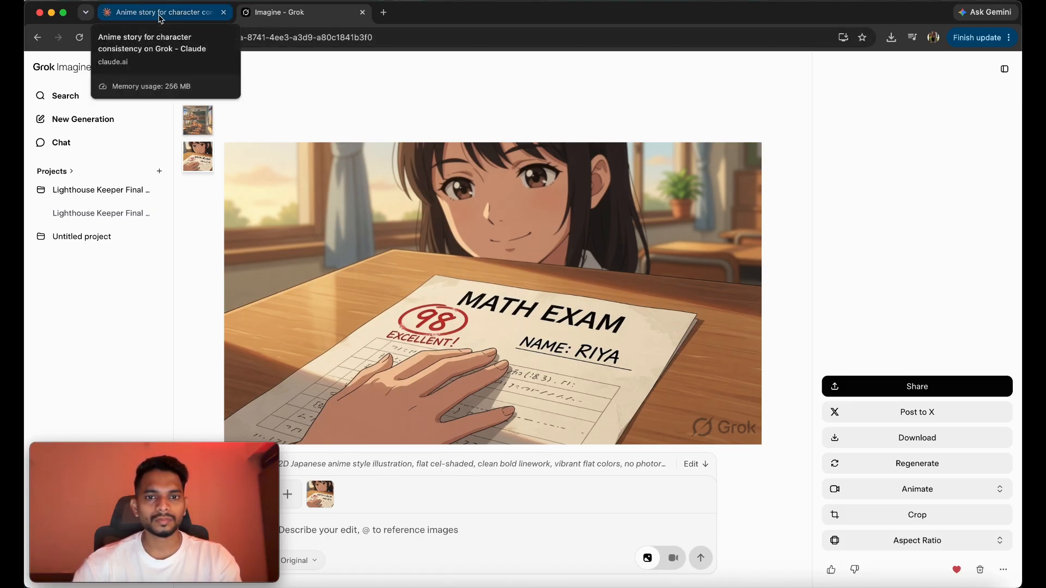
# Edit the generated math exam image with the instruction "remove the girl's face".
pyautogui.click(295, 532)
pyautogui.write('remove the')
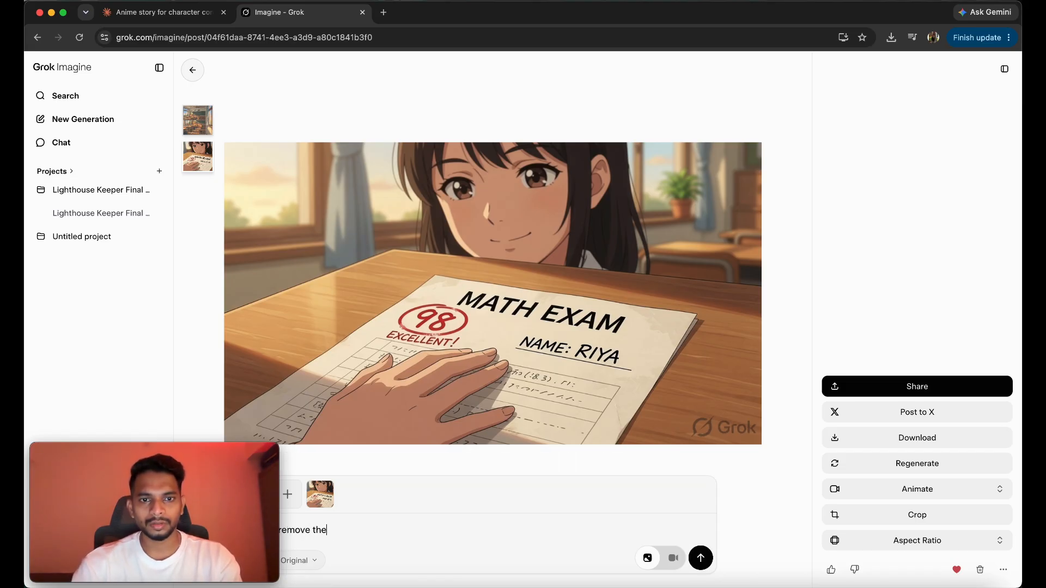
pyautogui.write(" girl's ")
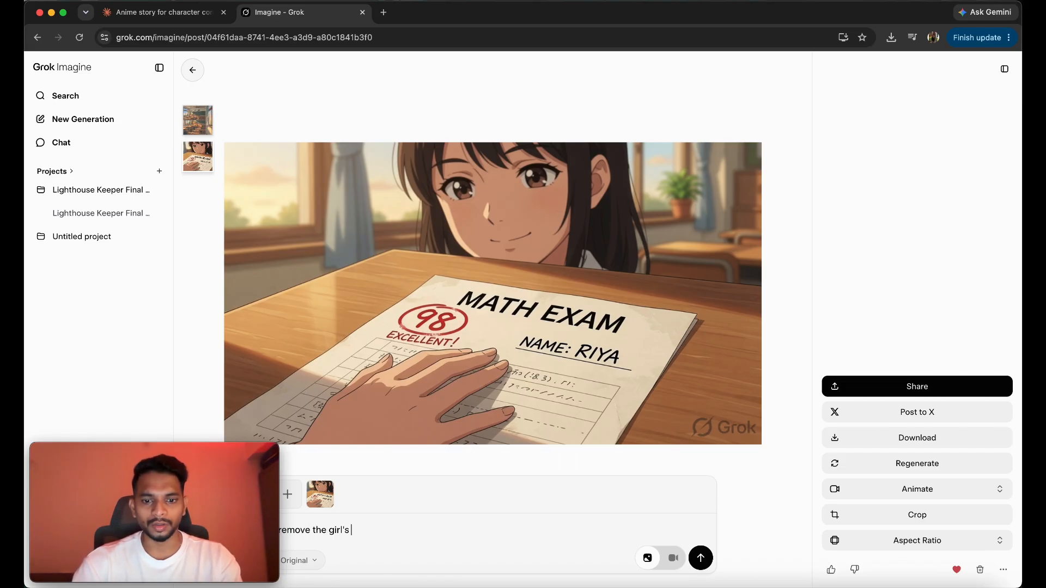
pyautogui.write('face')
pyautogui.press('Return')
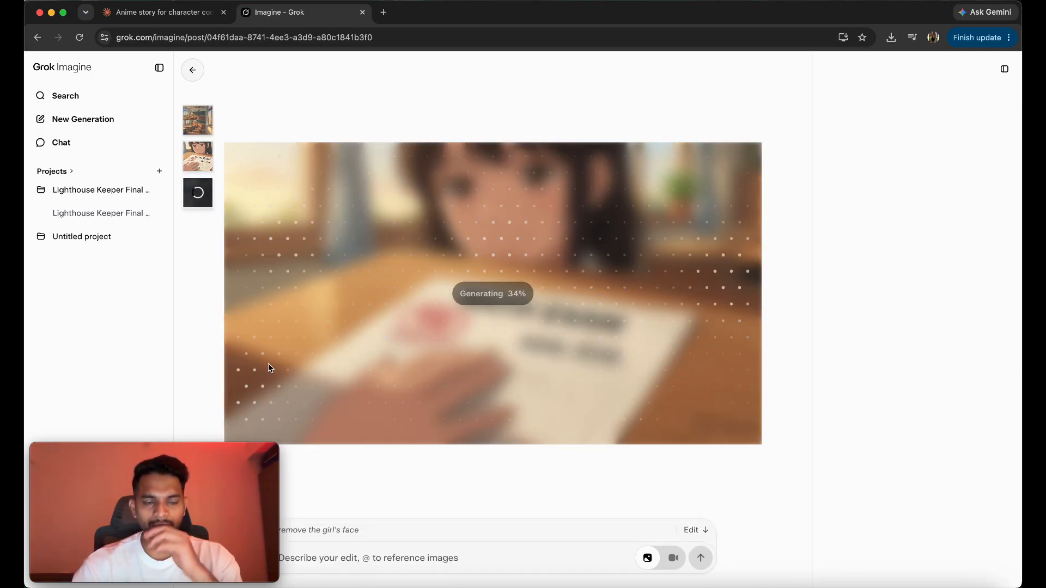
# Switch to Claude and copy the Clip 1a video prompt.
pyautogui.click(201, 13)
pyautogui.scroll(-1, 786, 345)
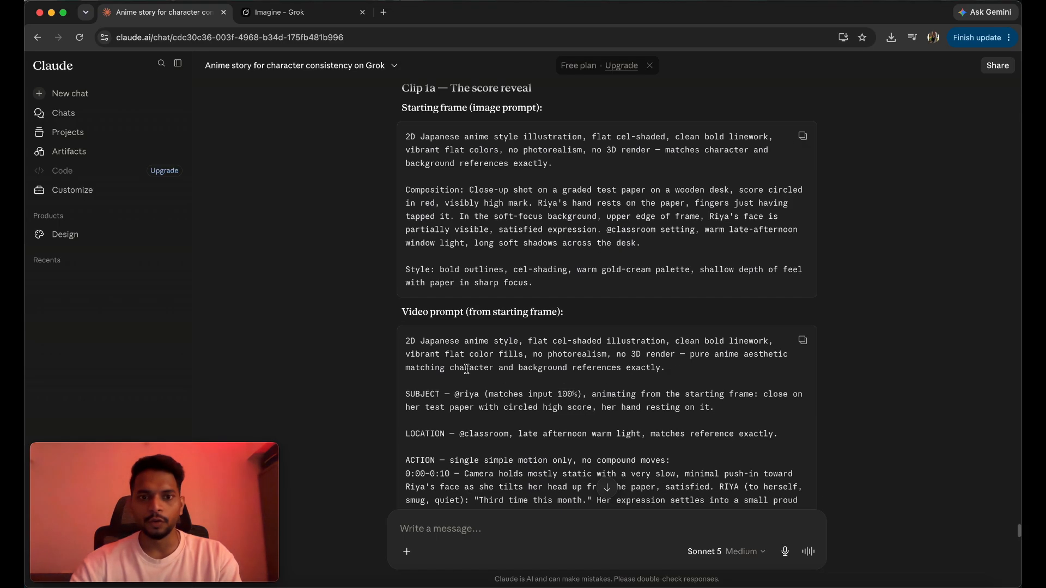
pyautogui.scroll(-3, 530, 439)
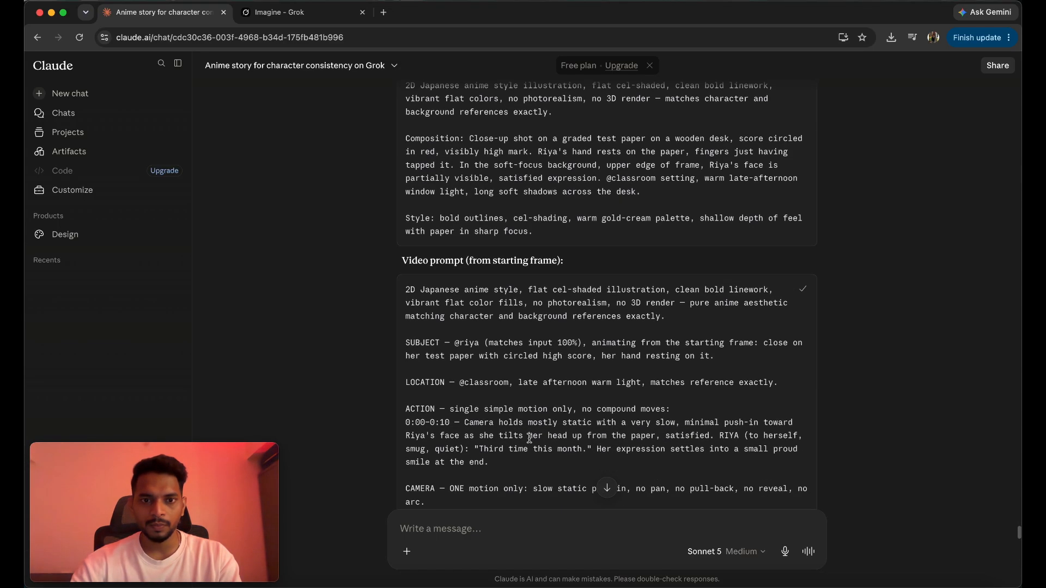
pyautogui.scroll(-5, 480, 404)
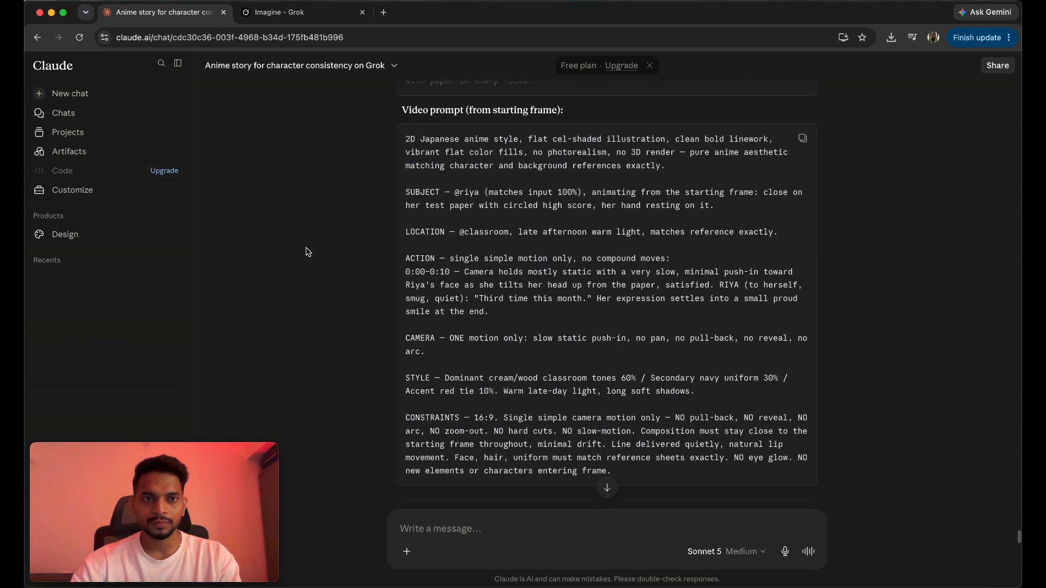
# Switch back to Grok, paste the Clip 1a video prompt under the edited exam frame in video mode, and read it through.
pyautogui.click(262, 16)
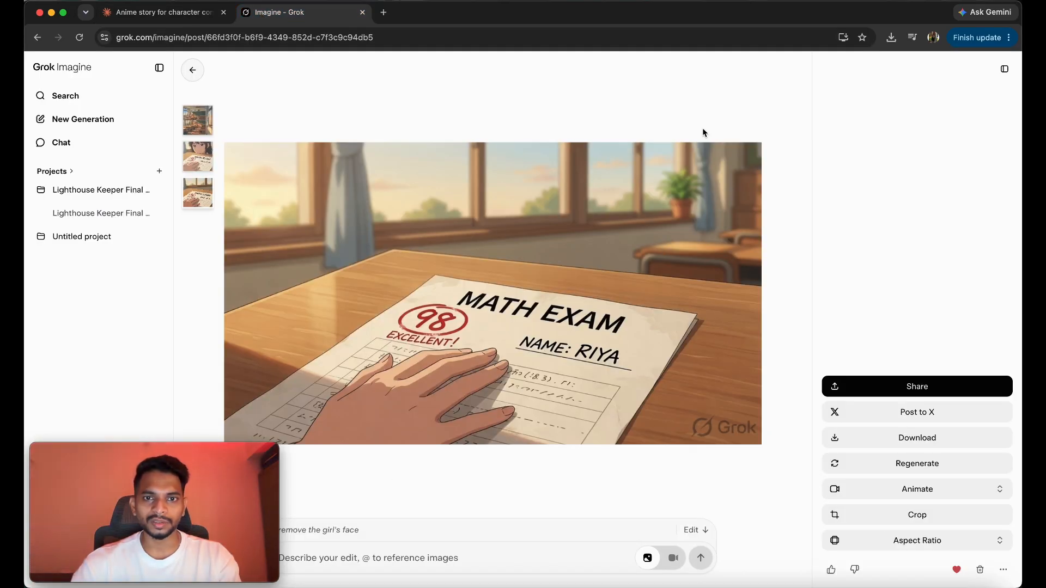
pyautogui.click(322, 557)
pyautogui.press('super+v')
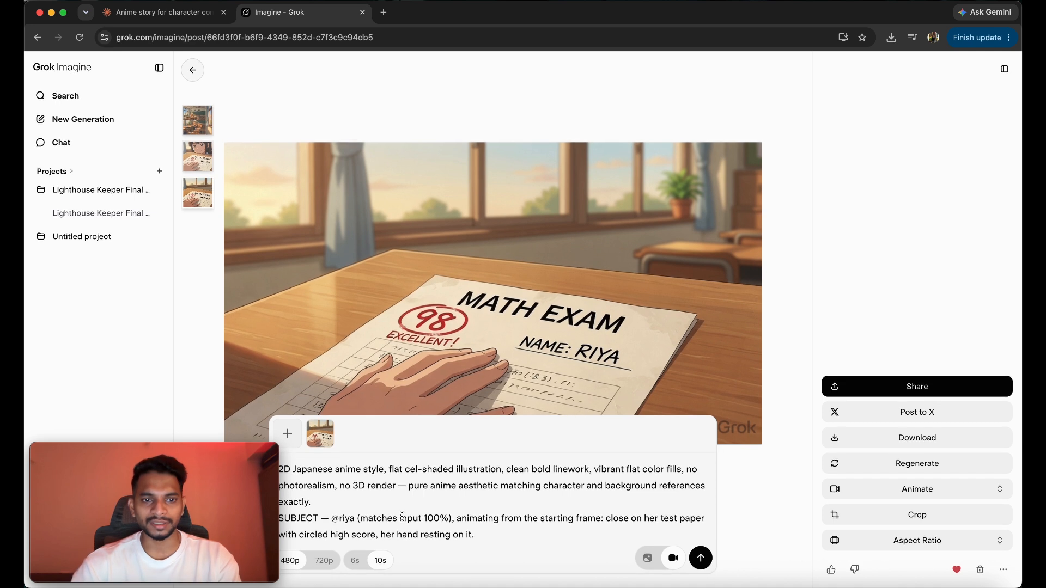
pyautogui.scroll(-2, 376, 507)
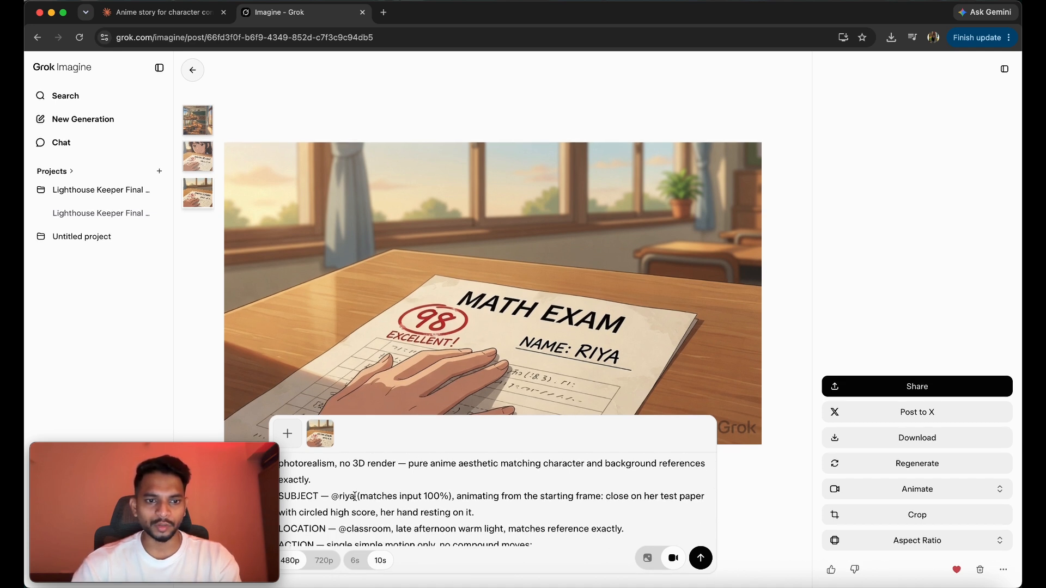
pyautogui.scroll(-8, 354, 497)
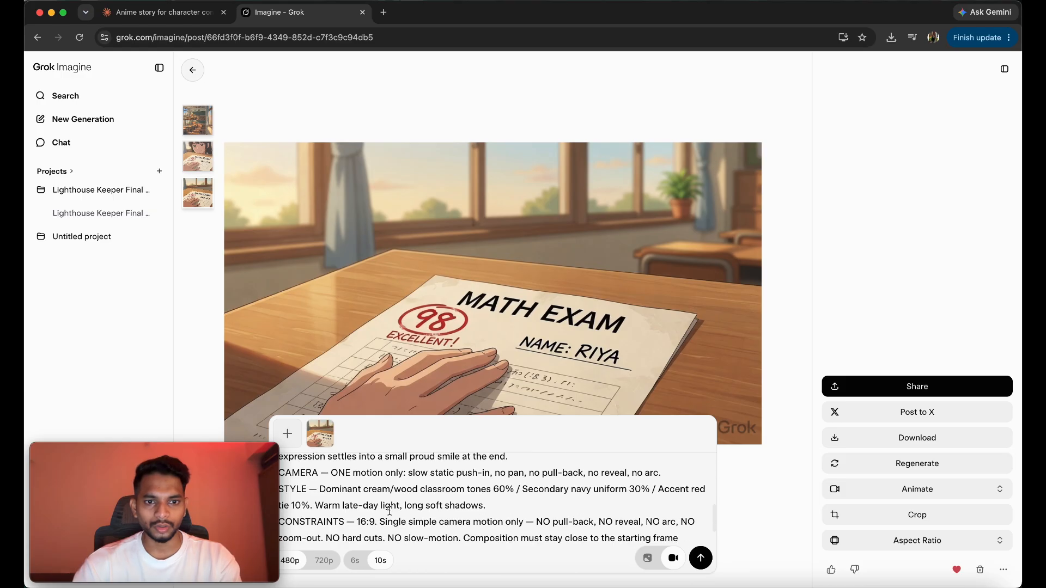
pyautogui.scroll(-2, 389, 511)
pyautogui.scroll(10, 390, 511)
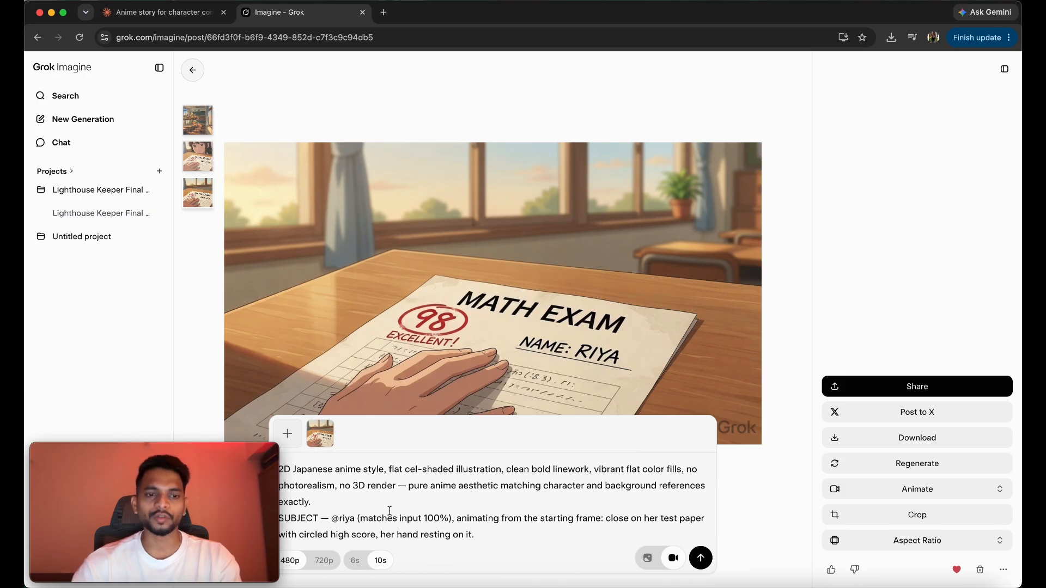
# Attach the girl's character sheet and the classroom reference image from the Downloads folder to the video prompt.
pyautogui.press('super+Tab')
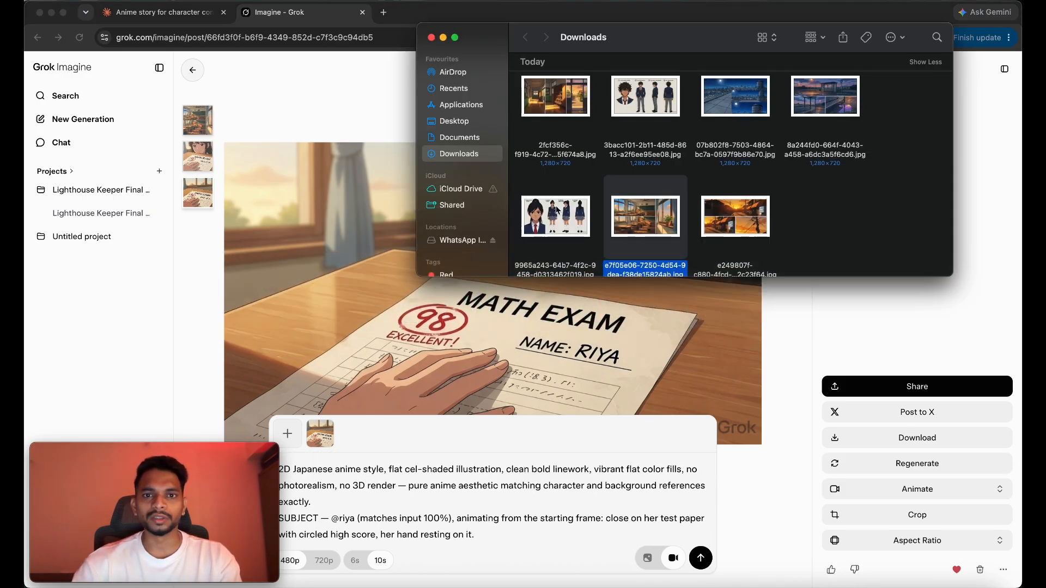
pyautogui.moveTo(648, 212); pyautogui.dragTo(510, 430)
pyautogui.press('super+Tab')
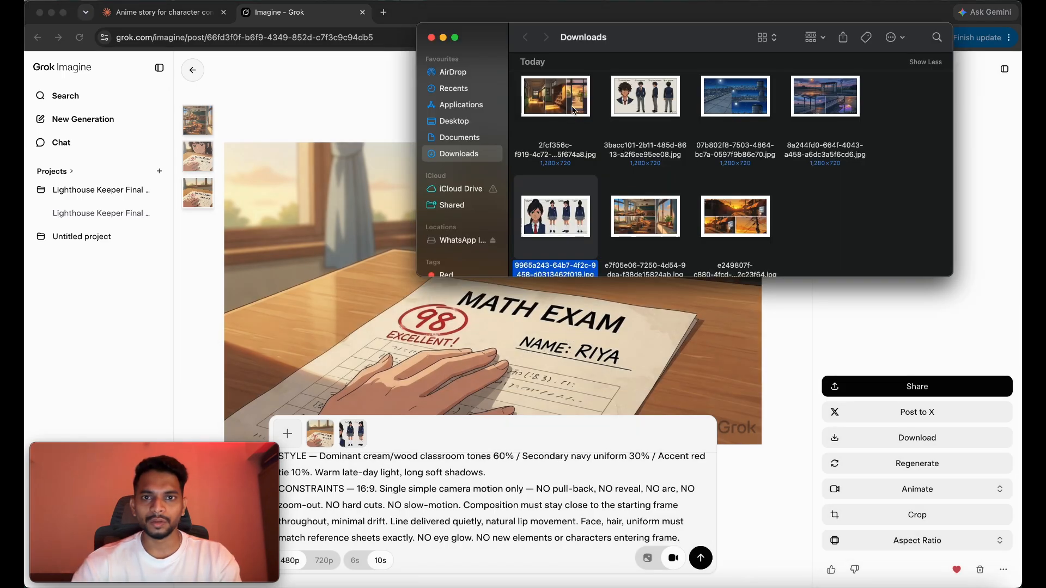
pyautogui.moveTo(635, 224); pyautogui.dragTo(424, 501)
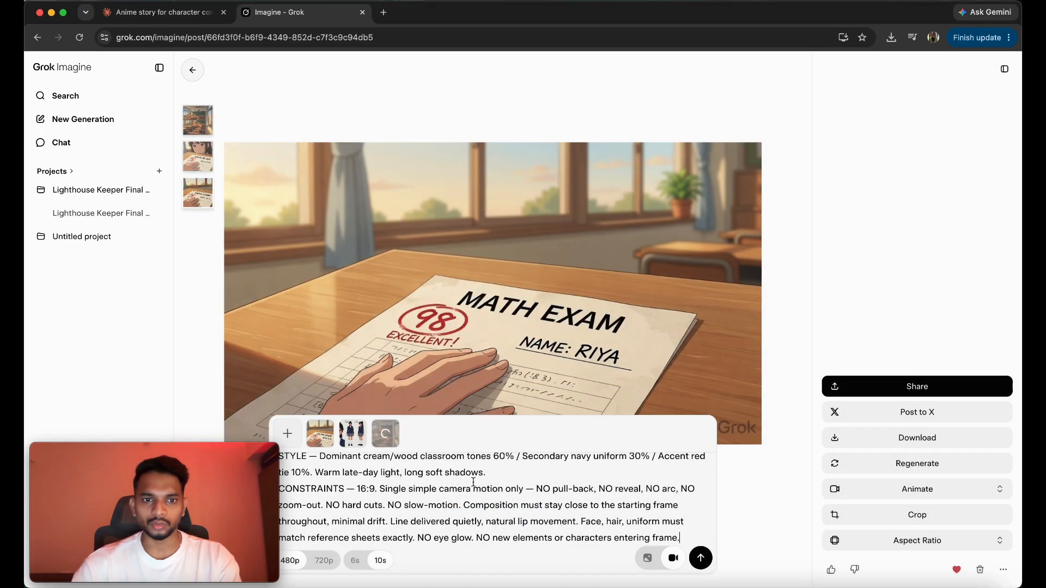
# Replace the character tag in the video prompt's SUBJECT line with a reference to Image 2.
pyautogui.scroll(1, 356, 520)
pyautogui.scroll(4, 356, 520)
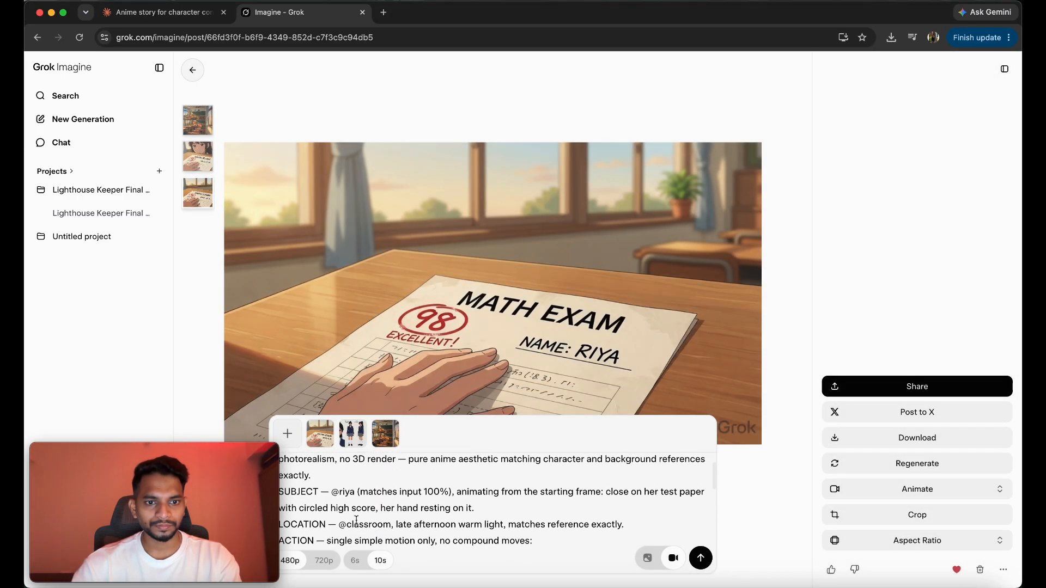
pyautogui.doubleClick(349, 490)
pyautogui.press('BackSpace')
pyautogui.click(382, 448)
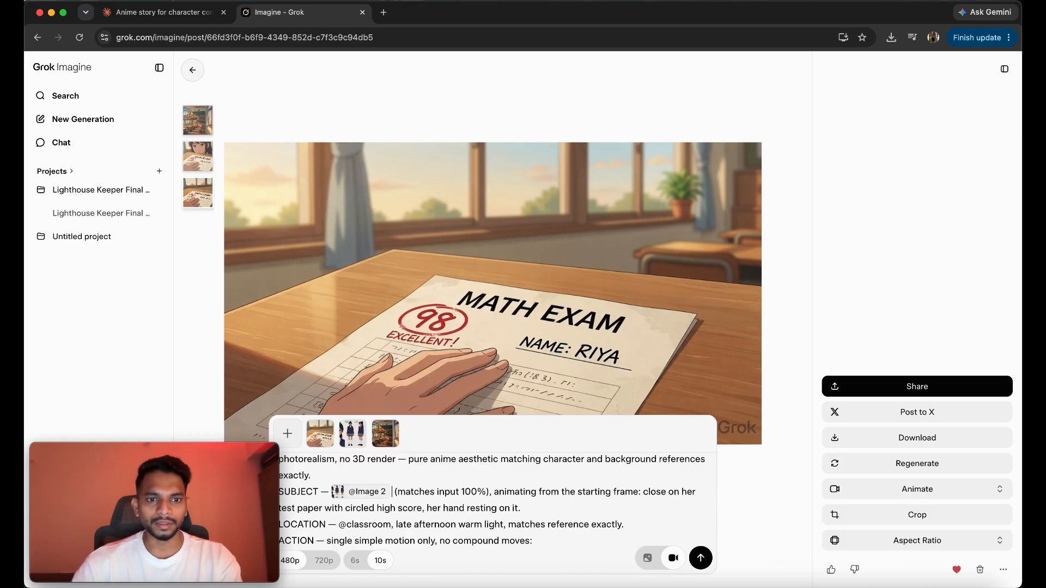
pyautogui.scroll(-2, 361, 498)
pyautogui.doubleClick(361, 498)
pyautogui.press('BackSpace')
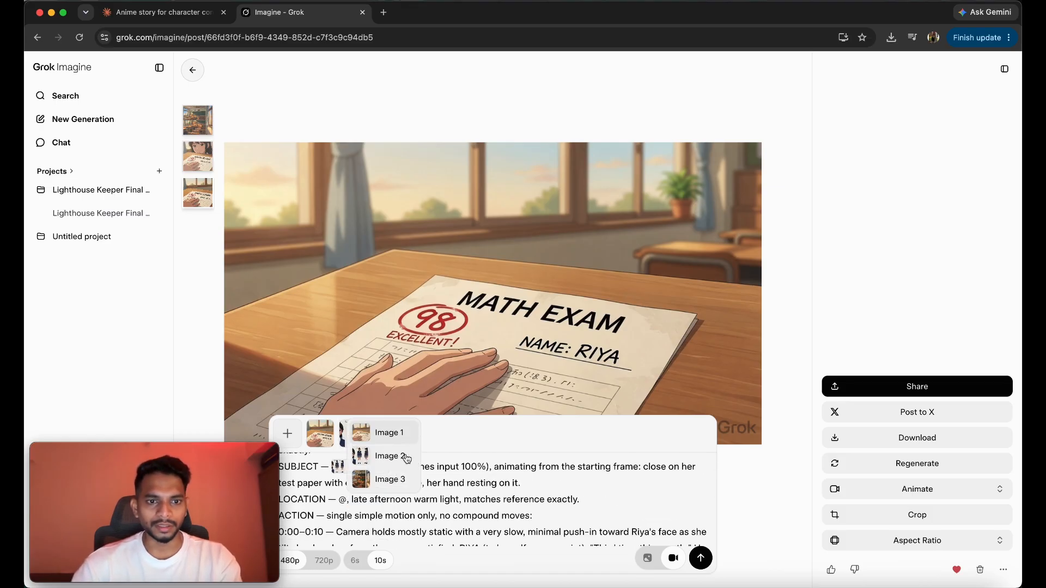
pyautogui.click(391, 476)
# Review the completed Clip 1a video prompt and generate the video.
pyautogui.scroll(-1, 437, 502)
pyautogui.scroll(3, 441, 507)
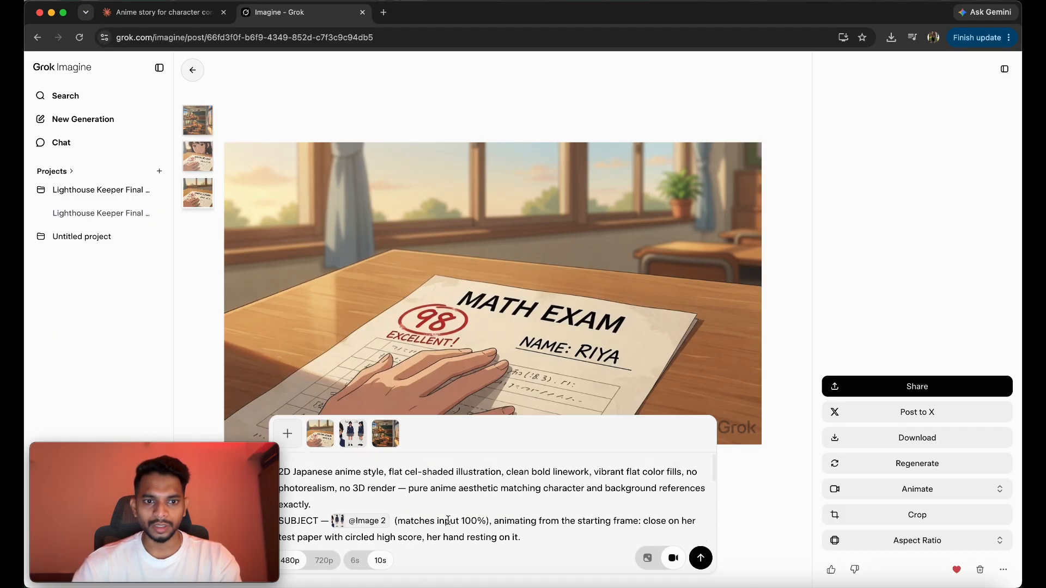
pyautogui.scroll(-8, 444, 512)
pyautogui.scroll(10, 448, 516)
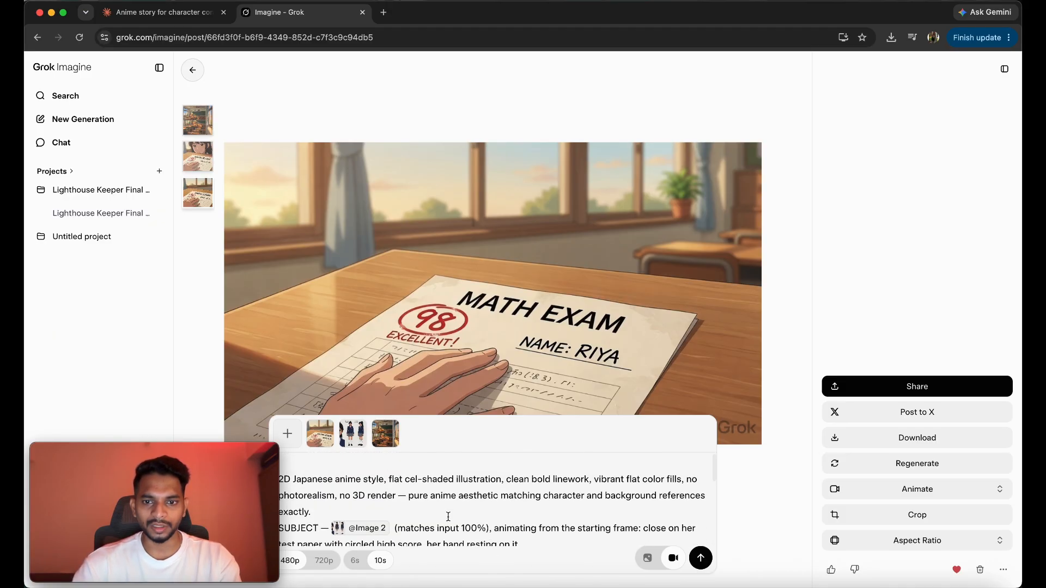
pyautogui.click(701, 558)
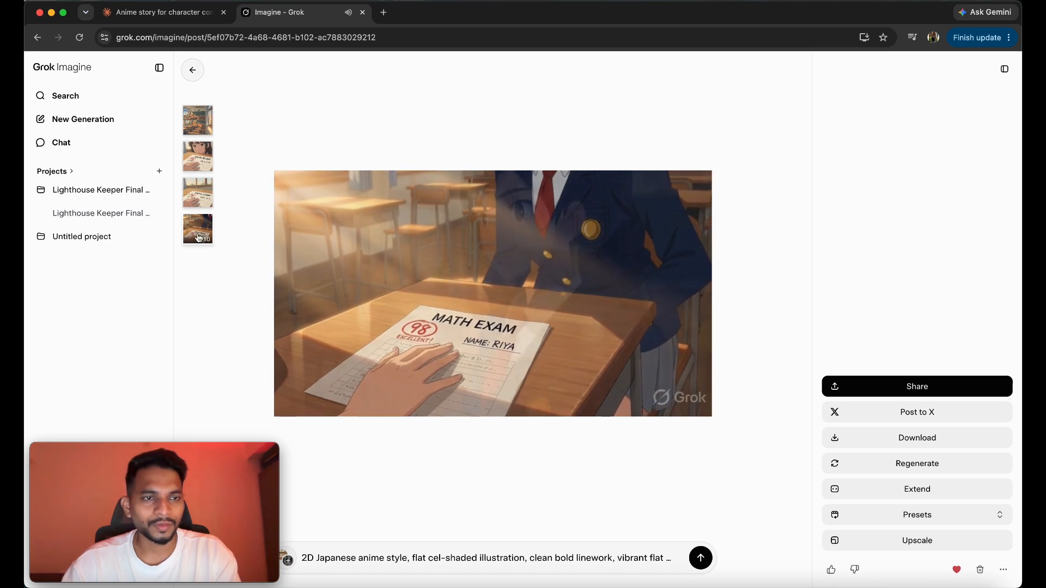
# Copy the Clip 1b starting-frame image prompt from Claude and paste it into a new image generation on the Grok Imagine home page.
pyautogui.click(164, 12)
pyautogui.scroll(-10, 533, 344)
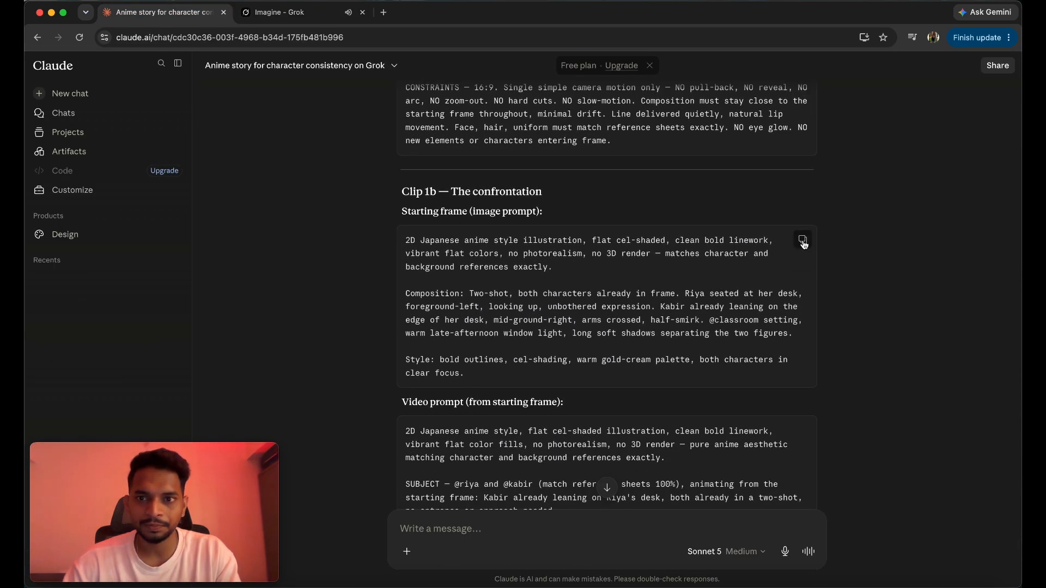
pyautogui.click(802, 240)
pyautogui.hotkey('ctrl', 'Tab')
pyautogui.press('super+v')
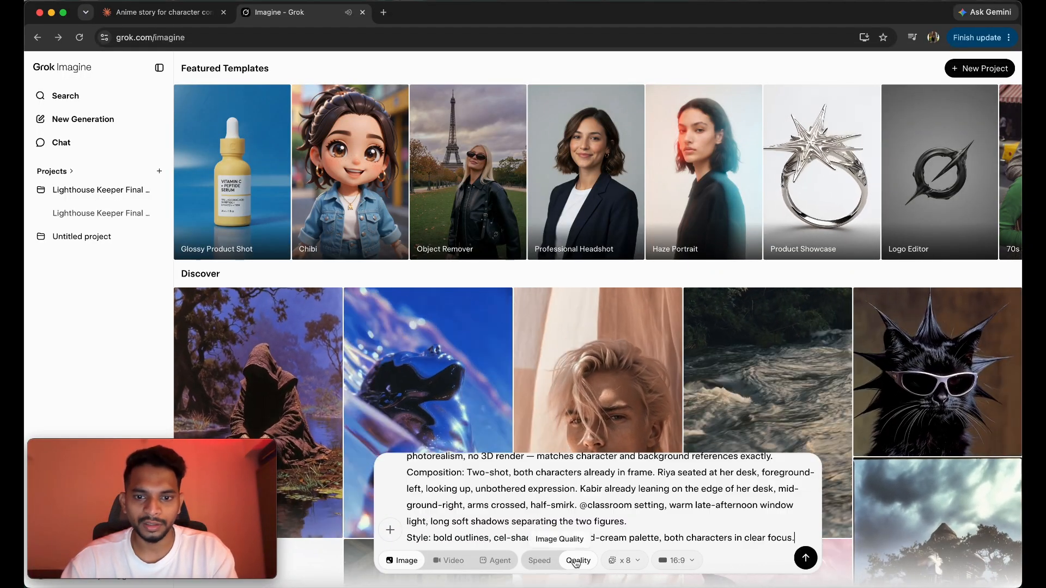
# Set the number of generated images to x 4 and check the Clip 1b prompt.
pyautogui.click(616, 561)
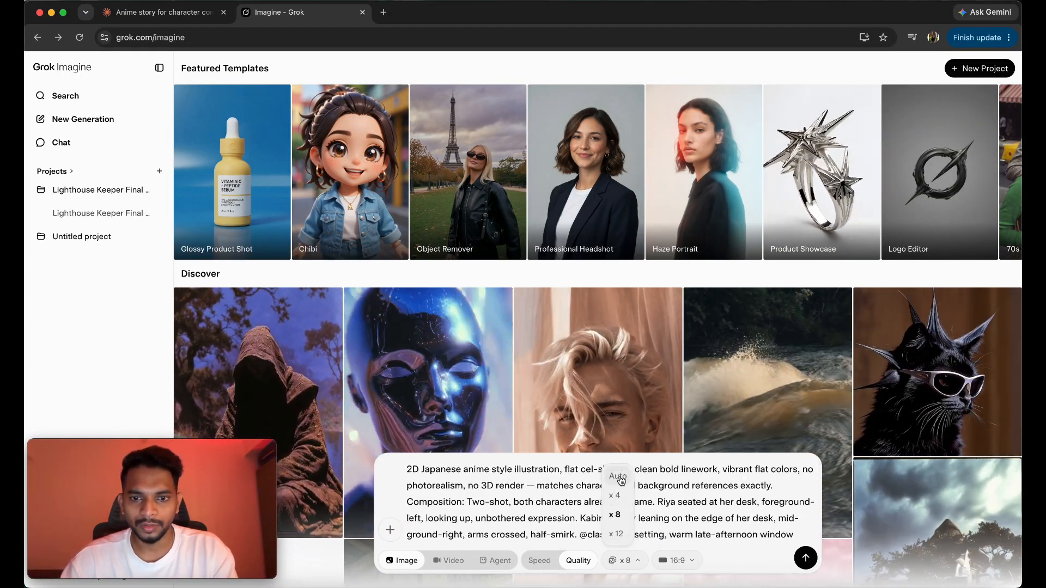
pyautogui.click(622, 494)
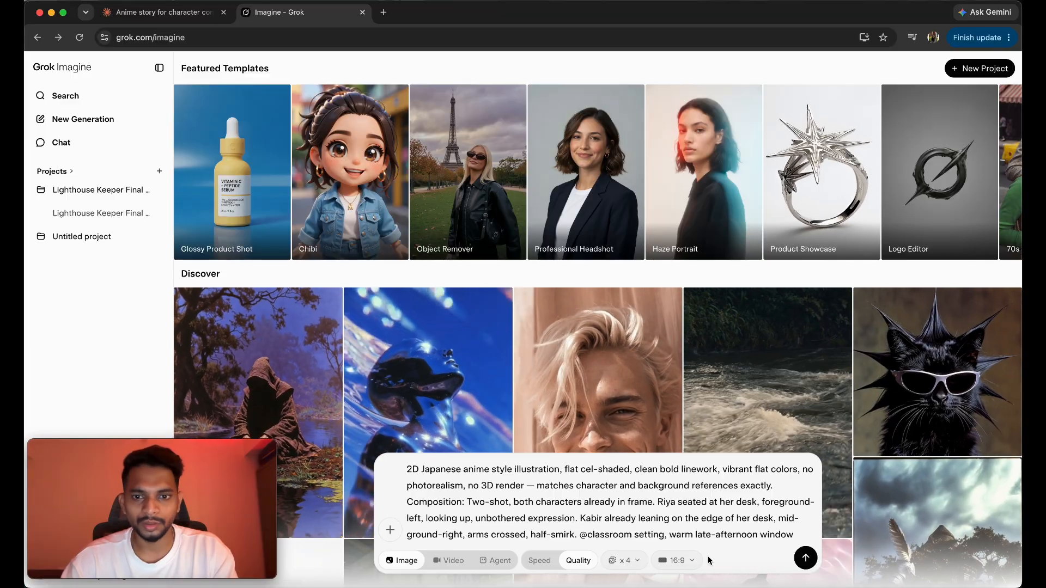
pyautogui.scroll(-1, 572, 497)
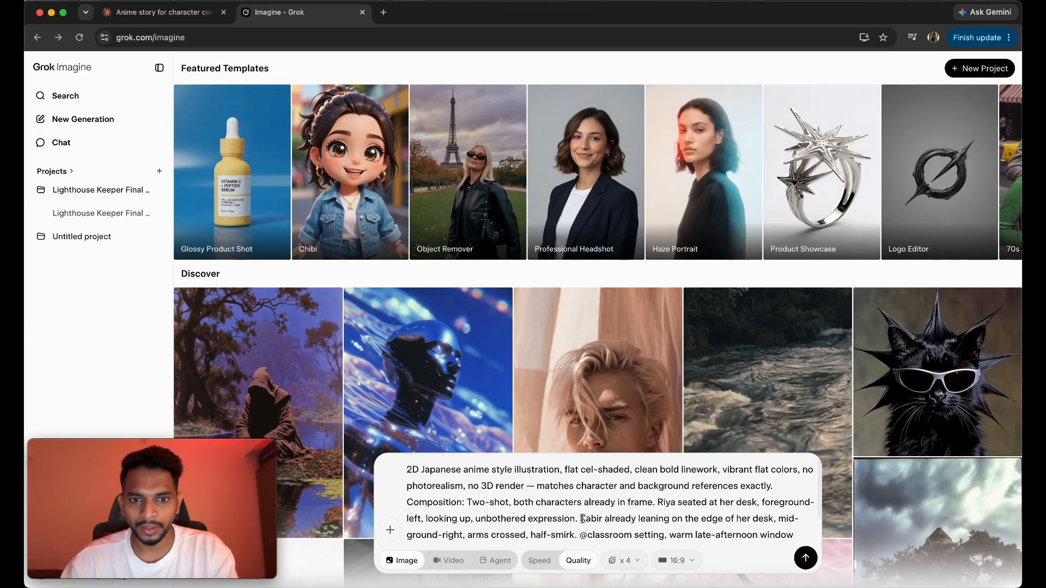
pyautogui.scroll(1, 531, 515)
pyautogui.scroll(1, 531, 515)
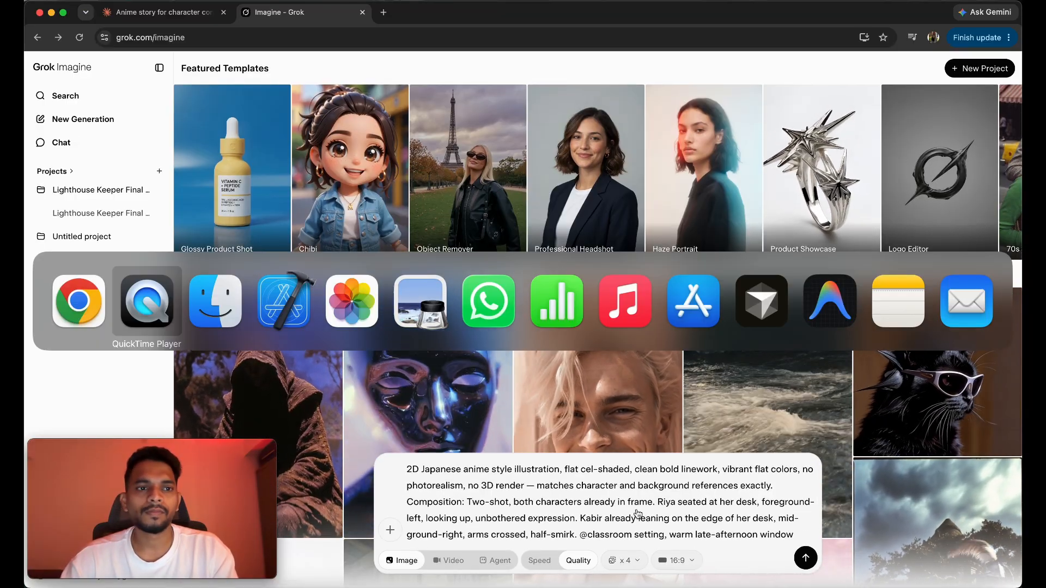
# Attach the boy's character sheet, the girl's character sheet and the classroom reference from the Downloads folder to the Clip 1b prompt.
pyautogui.click(215, 300)
pyautogui.click(645, 96)
pyautogui.moveTo(645, 96); pyautogui.dragTo(496, 388)
pyautogui.moveTo(559, 212); pyautogui.dragTo(524, 482)
pyautogui.press('super+Tab')
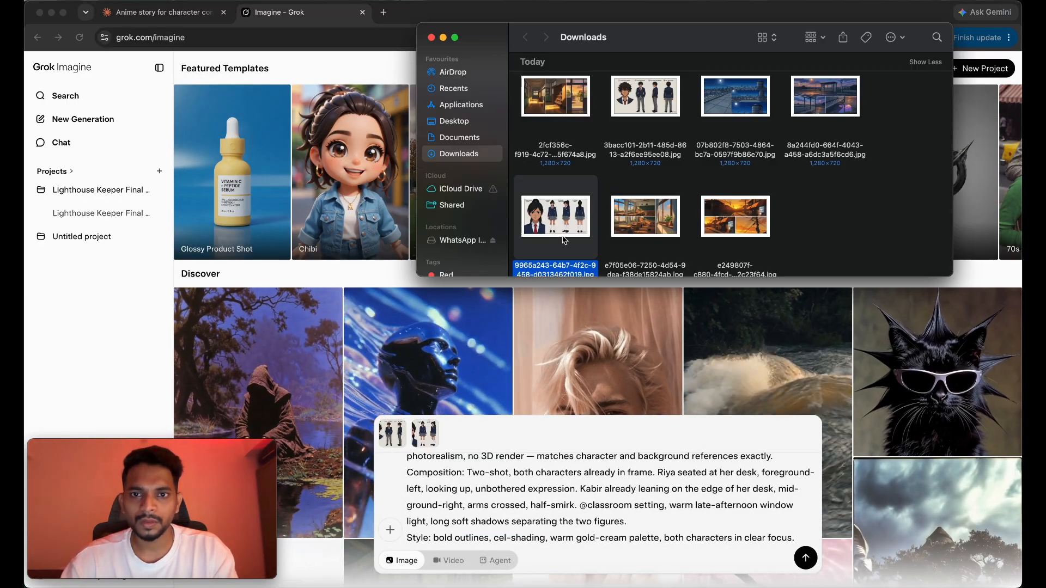
pyautogui.moveTo(624, 226); pyautogui.dragTo(594, 354)
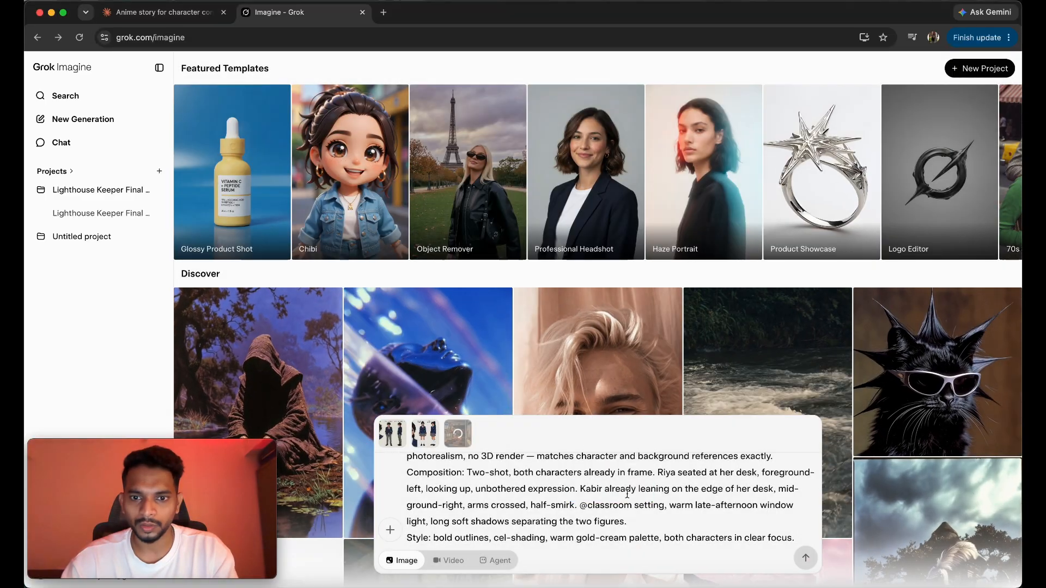
# Replace the girl's name before "seated at her desk" in the Clip 1b prompt with a reference to Image 2.
pyautogui.doubleClick(670, 471)
pyautogui.write('@')
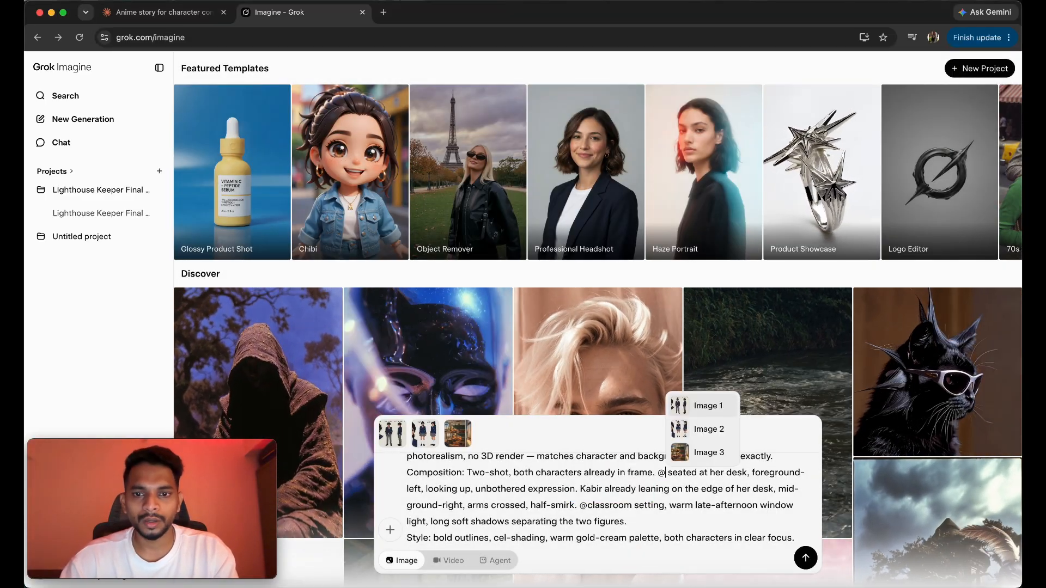
pyautogui.press('Down')
pyautogui.press('Return')
# Replace the boy's name before "already leaning" in the Clip 1b prompt with a reference to Image 1.
pyautogui.doubleClick(645, 488)
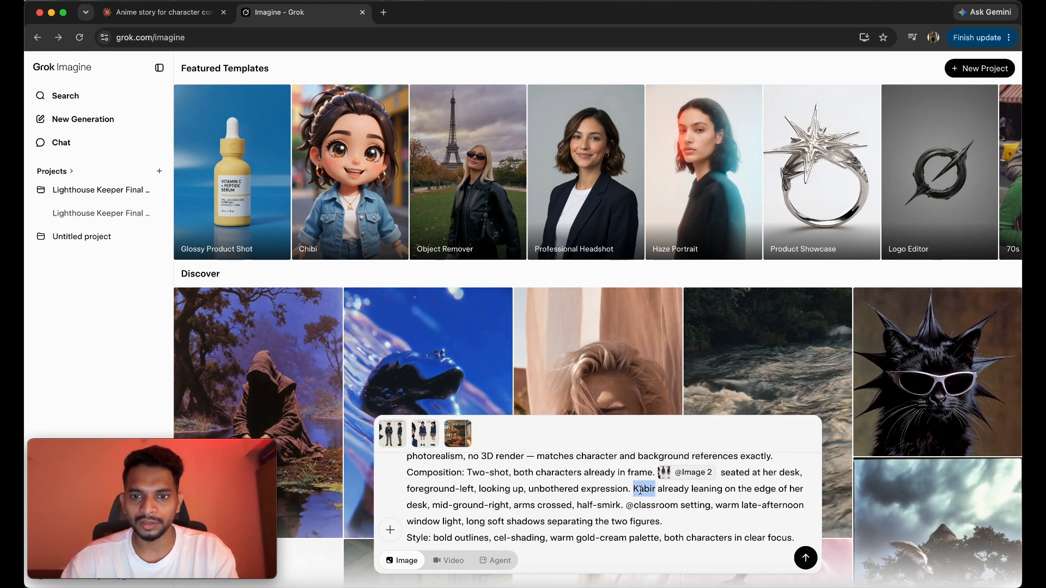
pyautogui.write('@')
pyautogui.click(665, 423)
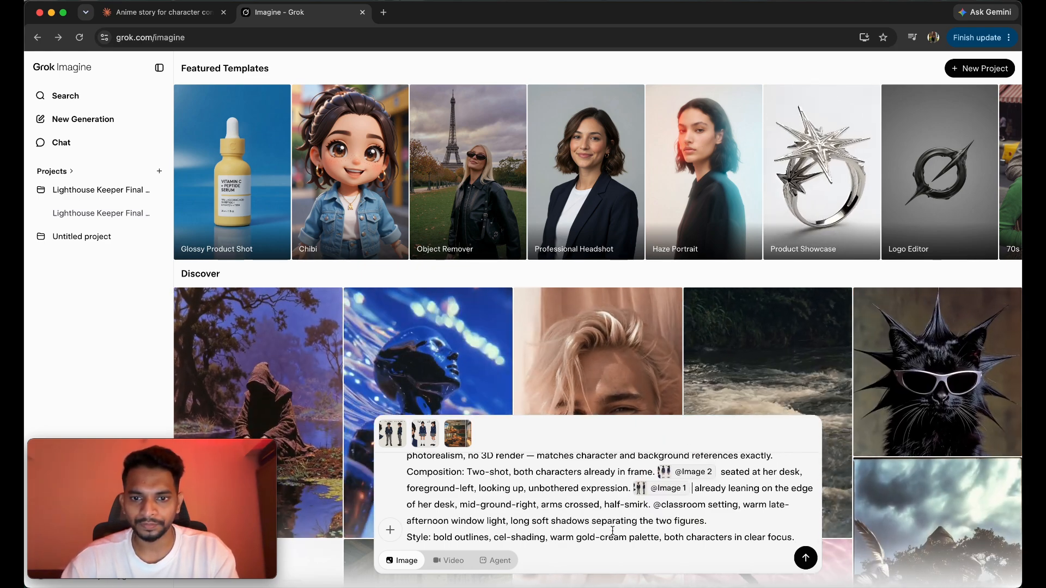
pyautogui.scroll(-1, 653, 512)
pyautogui.doubleClick(691, 498)
pyautogui.write('@')
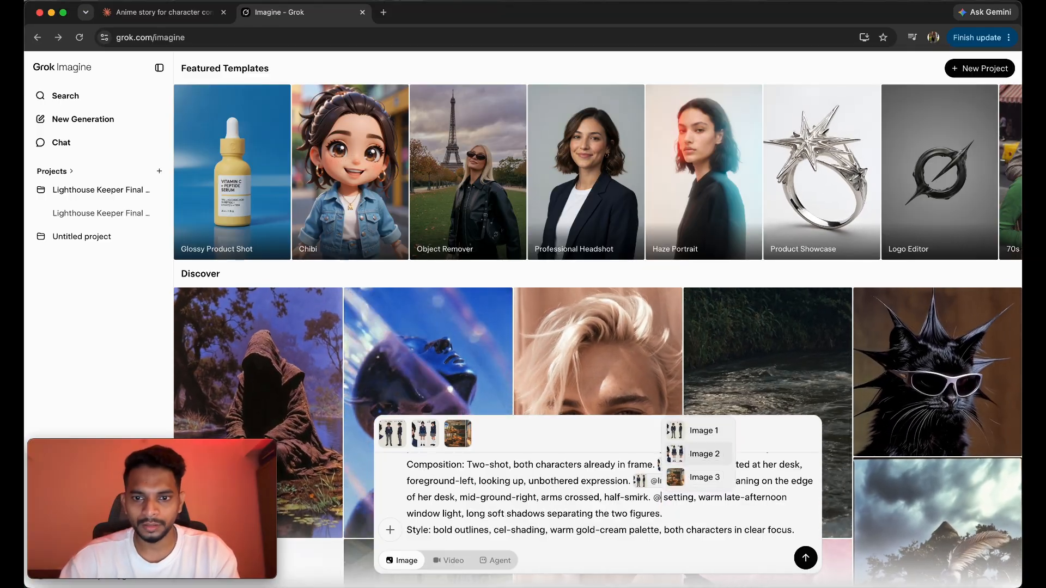
pyautogui.press('Return')
pyautogui.press('BackSpace')
pyautogui.write('@')
pyautogui.press('Down')
pyautogui.press('Down')
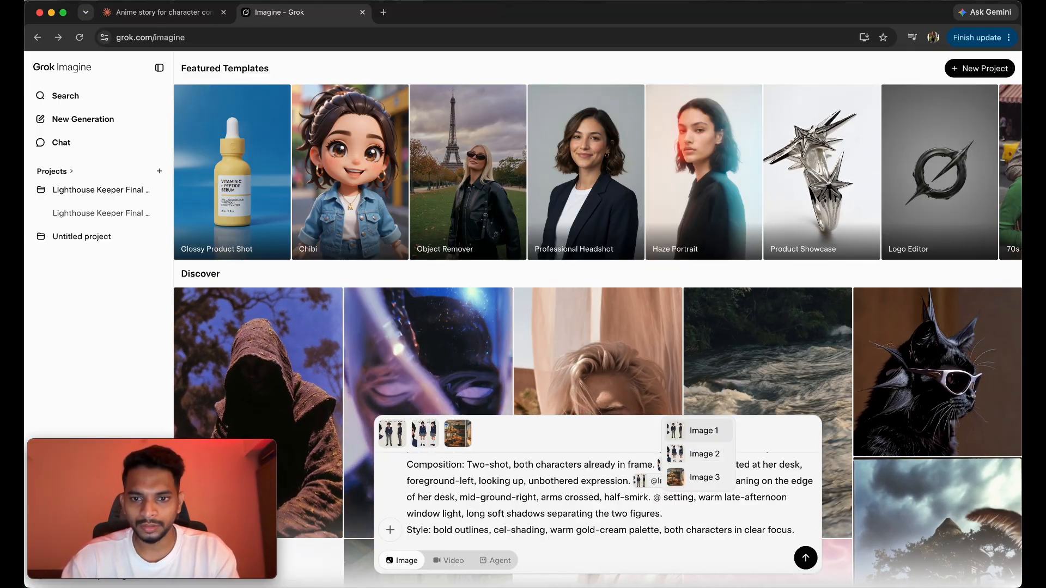
pyautogui.press('Return')
# Review the Clip 1b starting-frame prompt and generate the image.
pyautogui.scroll(3, 670, 499)
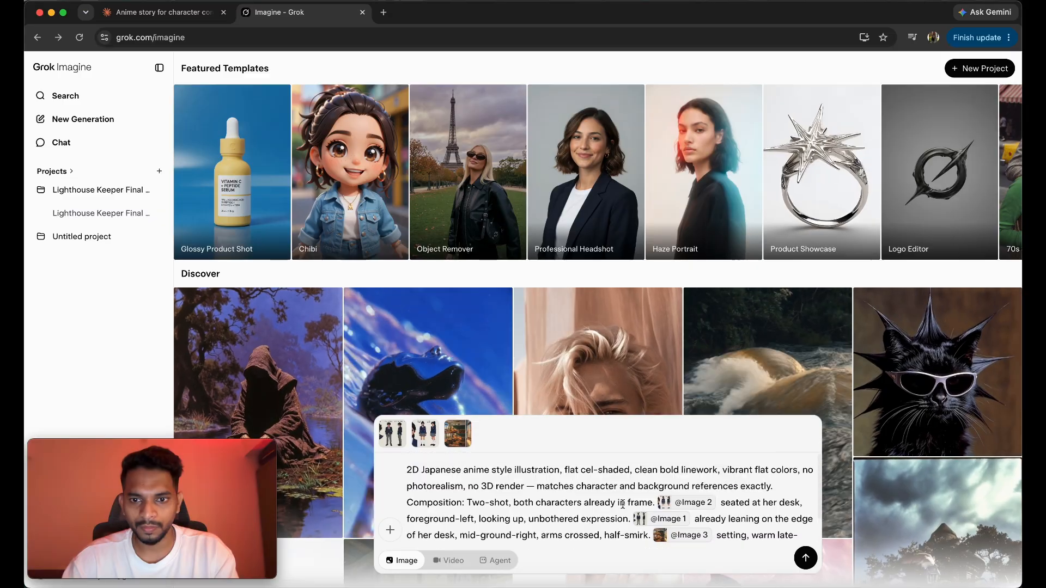
pyautogui.scroll(-3, 643, 500)
pyautogui.press('Return')
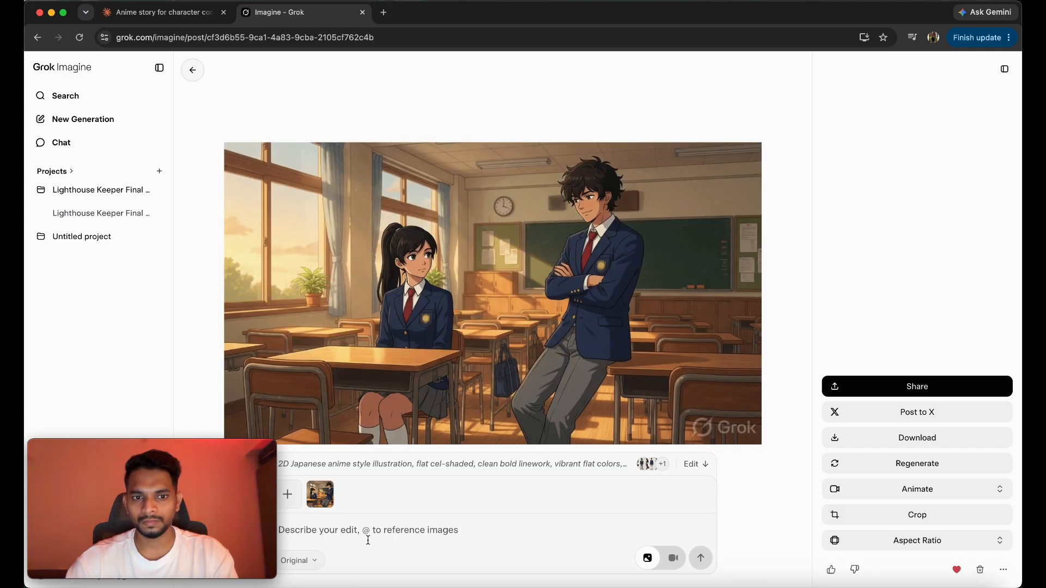
# Copy Claude's Clip 1b video prompt and paste it into the prompt for the generated classroom image in Grok.
pyautogui.click(164, 12)
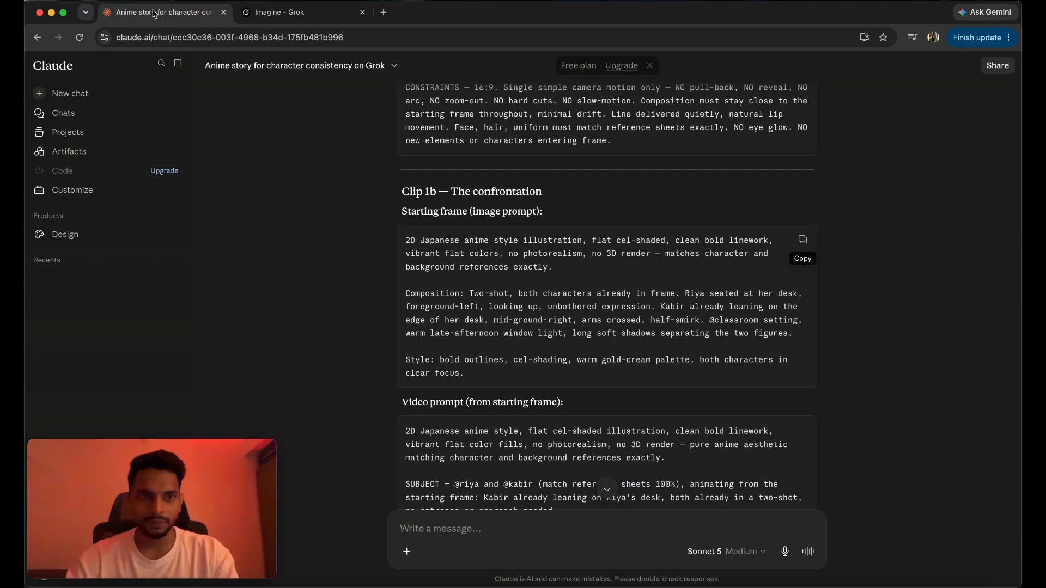
pyautogui.scroll(-3, 537, 378)
pyautogui.scroll(-1, 669, 378)
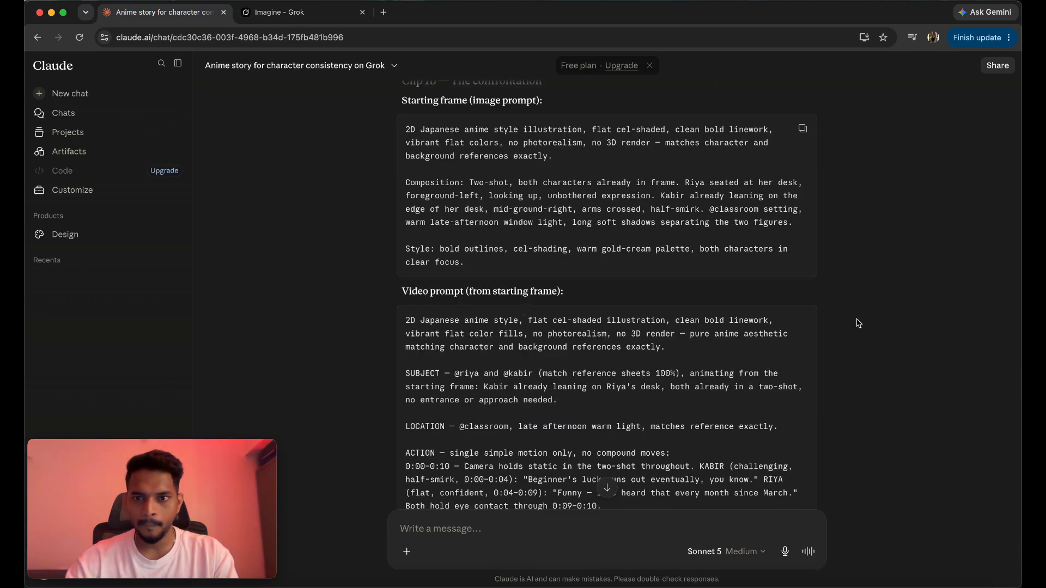
pyautogui.click(249, 14)
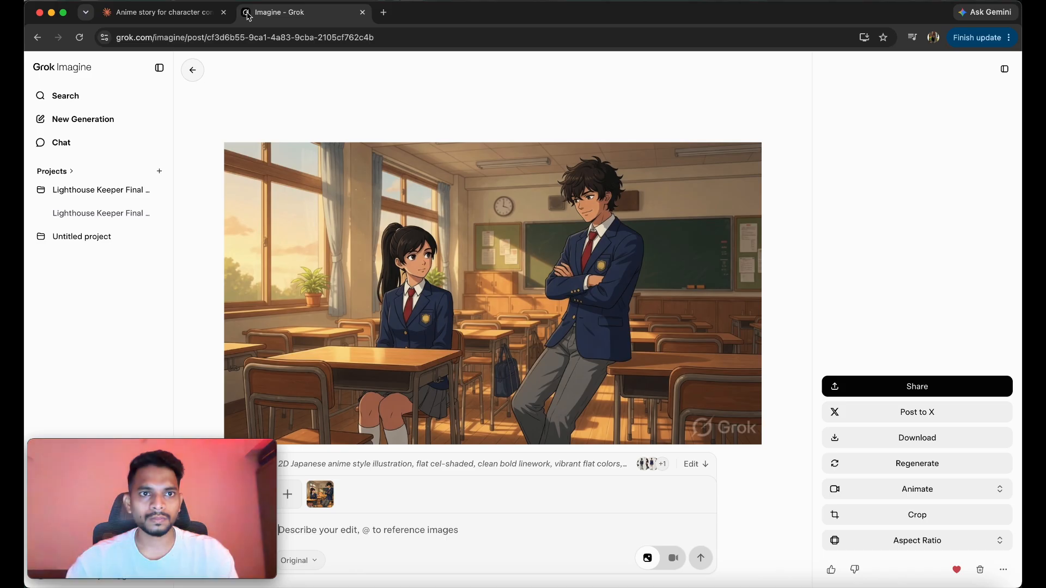
pyautogui.click(326, 531)
pyautogui.press('super+v')
pyautogui.scroll(10, 441, 477)
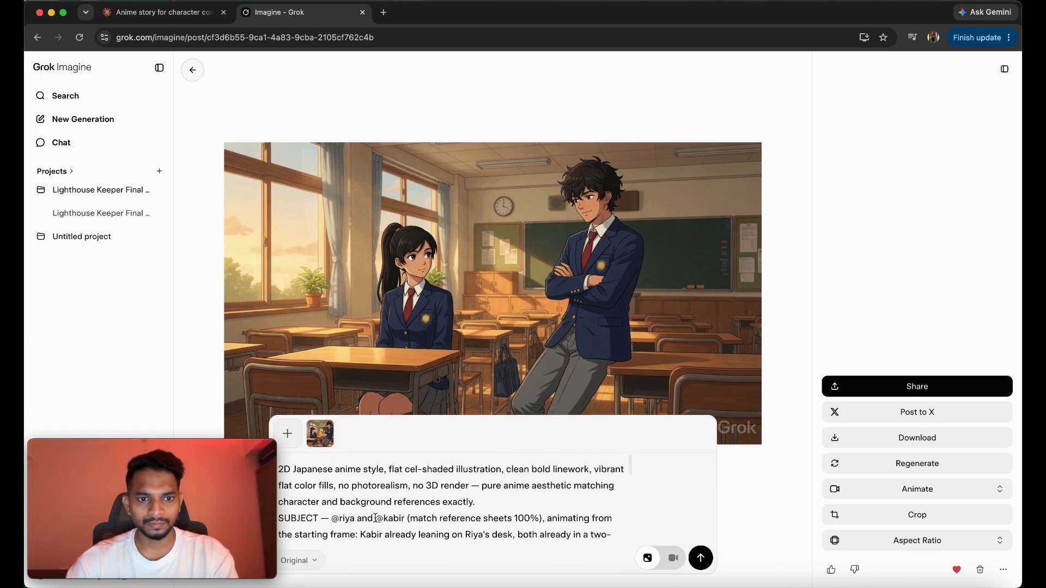
# Attach the boy's character sheet, the girl's character sheet and the classroom reference from the Downloads folder to the Clip 1b video prompt.
pyautogui.doubleClick(348, 518)
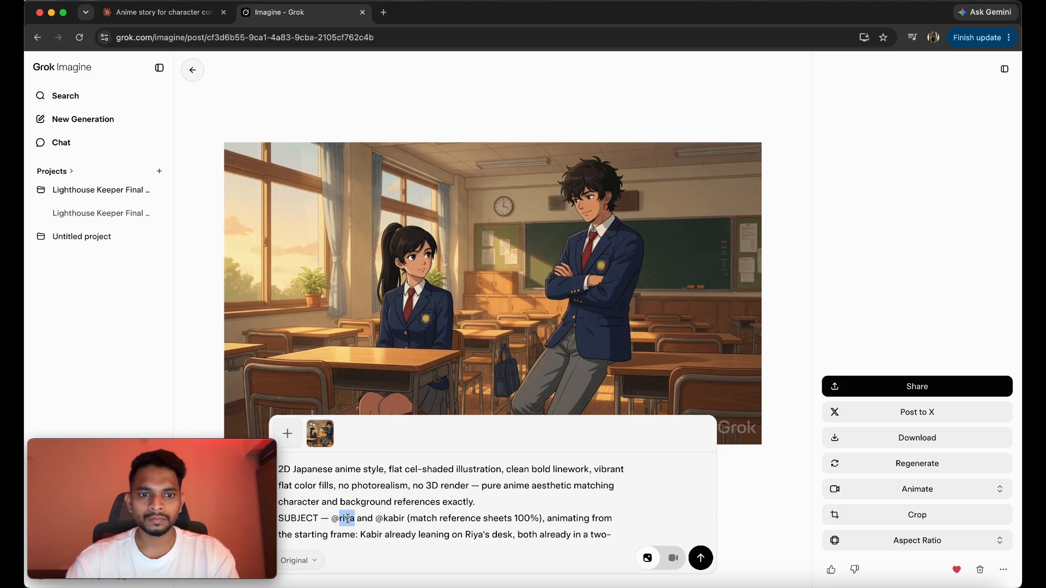
pyautogui.press('super+Tab')
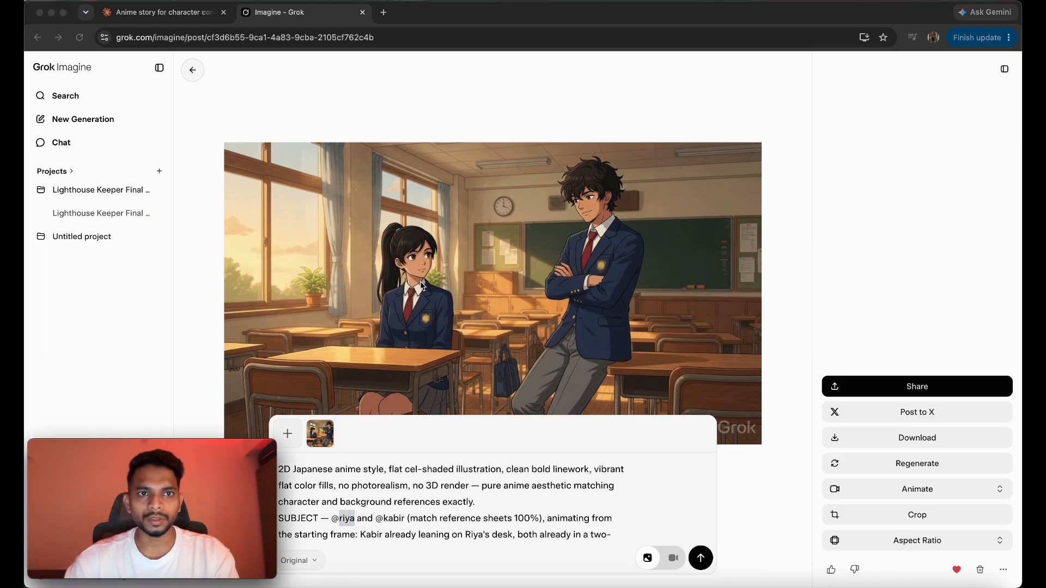
pyautogui.press('super+Tab')
pyautogui.press('super+Tab')
pyautogui.press('super+Tab')
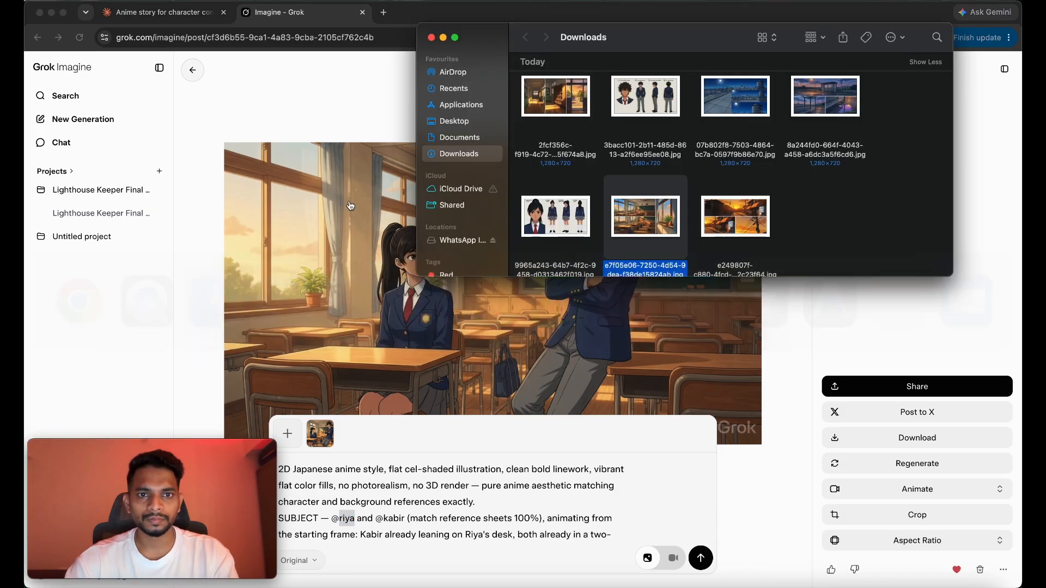
pyautogui.keyDown('super'); pyautogui.click(554, 234); pyautogui.keyUp('super')
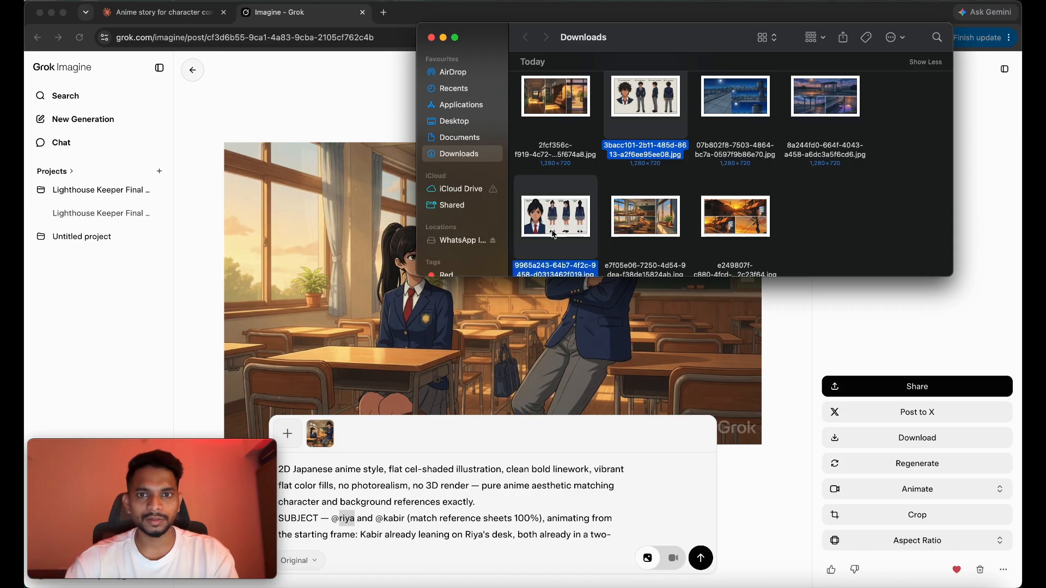
pyautogui.keyDown('super'); pyautogui.click(654, 265); pyautogui.keyUp('super')
pyautogui.moveTo(654, 266); pyautogui.dragTo(359, 531)
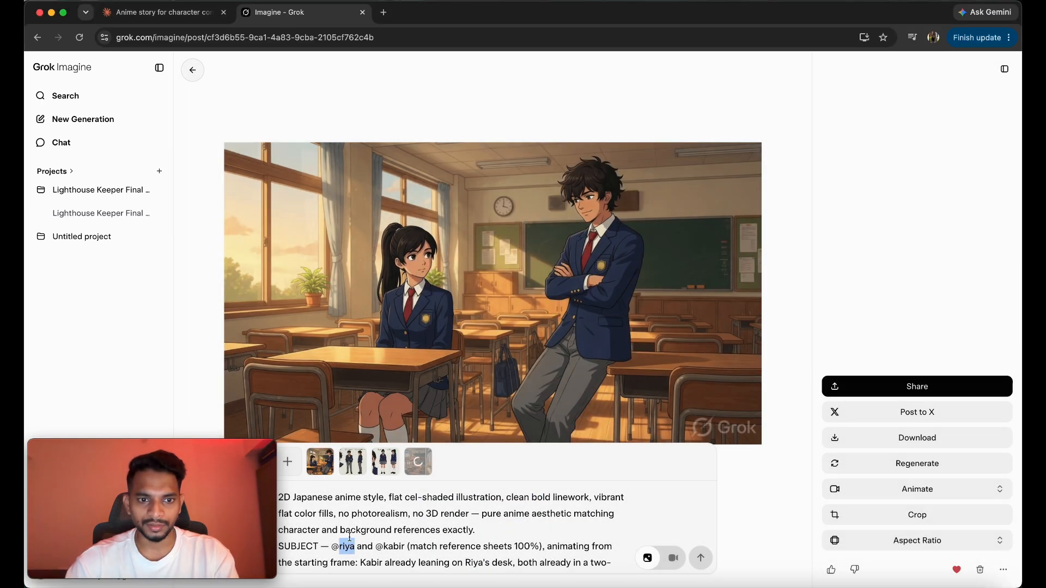
# Replace the girl's name after "SUBJECT" in the Clip 1b video prompt with a reference to Image 3.
pyautogui.press('BackSpace')
pyautogui.press('Down')
pyautogui.press('Down')
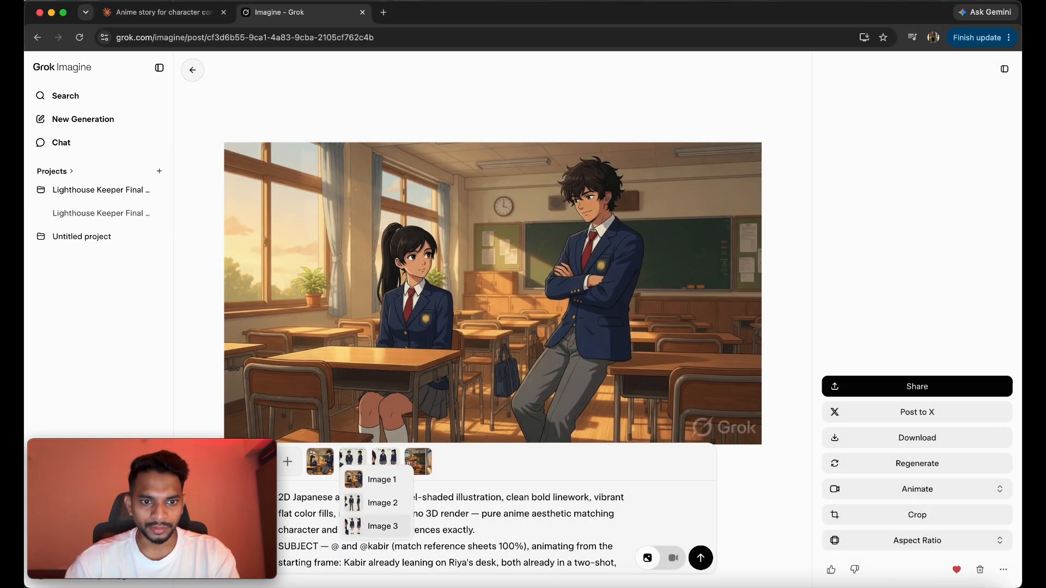
pyautogui.press('Return')
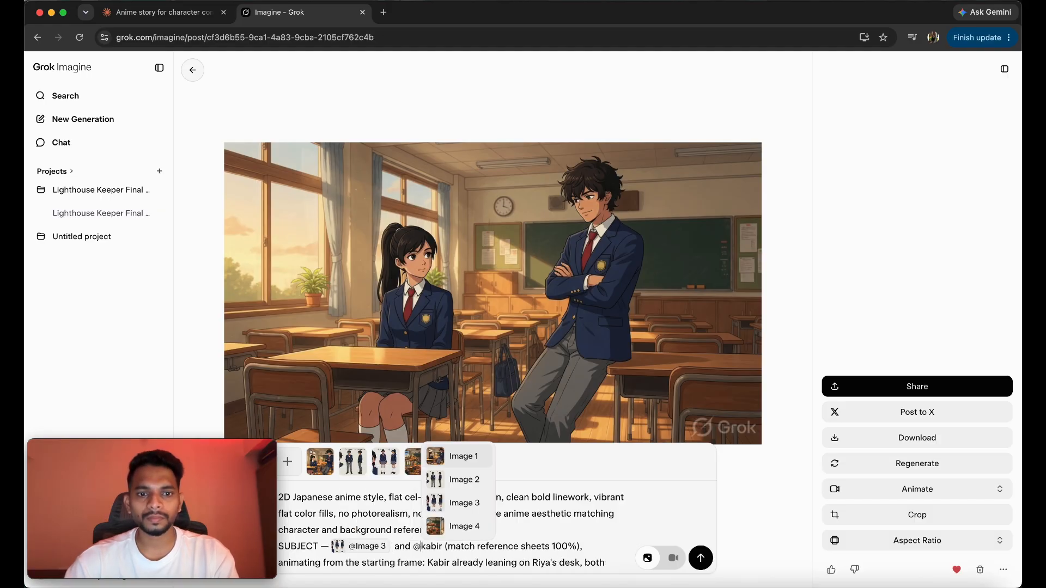
# Replace the boy's name before "match reference sheets 100%" in the Clip 1b video prompt with a reference to Image 2.
pyautogui.press('BackSpace')
pyautogui.press('BackSpace')
pyautogui.press('BackSpace')
pyautogui.press('BackSpace')
pyautogui.press('BackSpace')
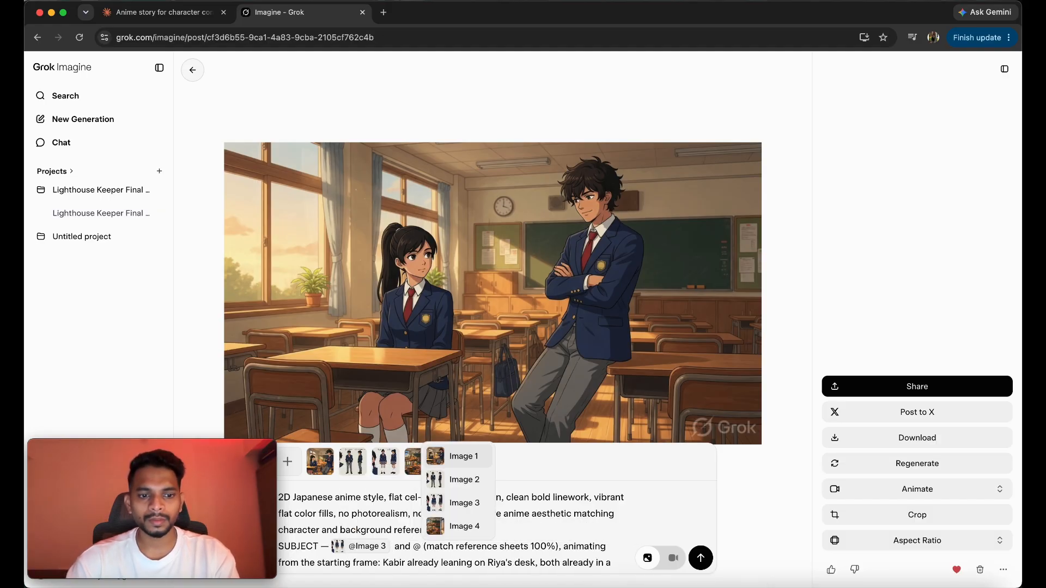
pyautogui.press('Down')
pyautogui.press('Return')
pyautogui.scroll(-3, 369, 539)
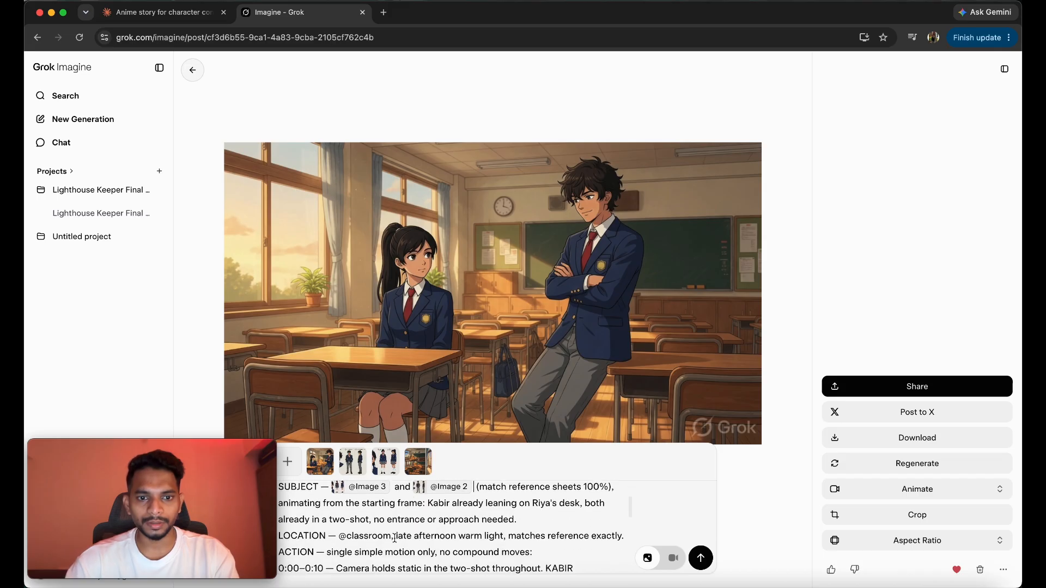
pyautogui.doubleClick(370, 520)
pyautogui.press('BackSpace')
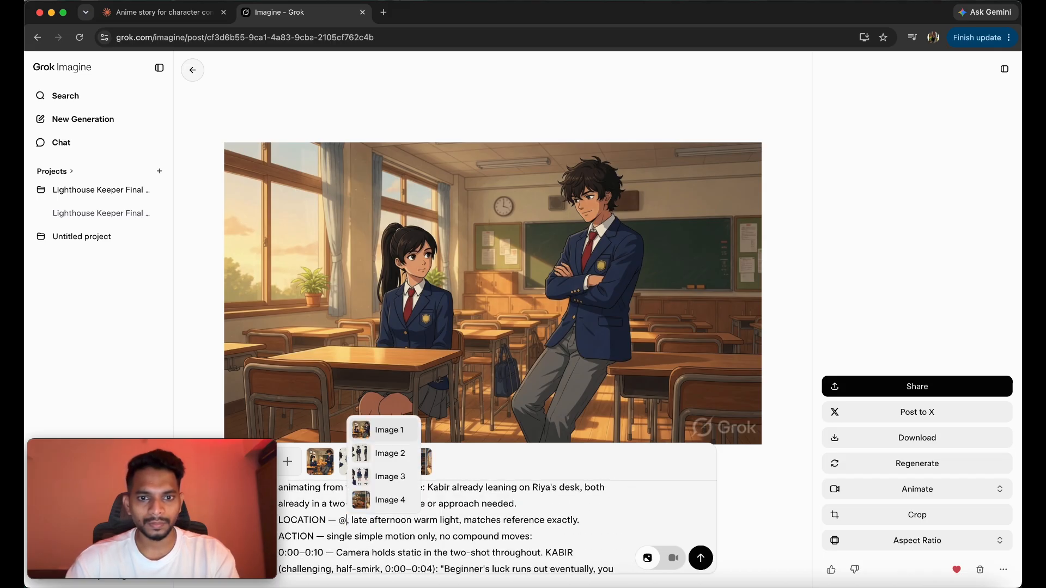
pyautogui.click(384, 499)
pyautogui.scroll(-10, 513, 540)
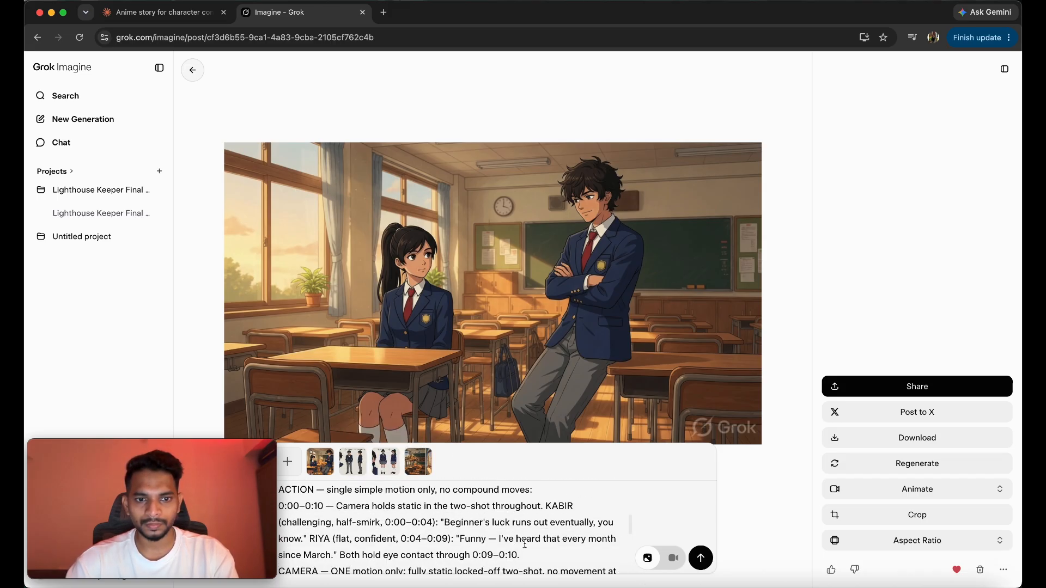
# Generate Clip 1b as a 10-second 480p video and play it back.
pyautogui.click(681, 565)
pyautogui.scroll(-5, 555, 539)
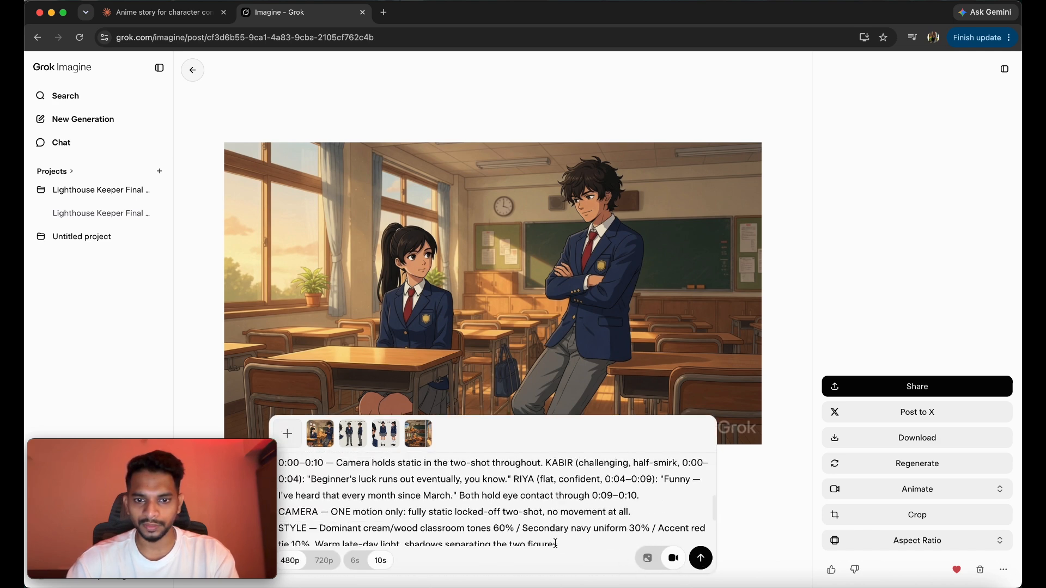
pyautogui.scroll(-3, 555, 540)
pyautogui.press('Return')
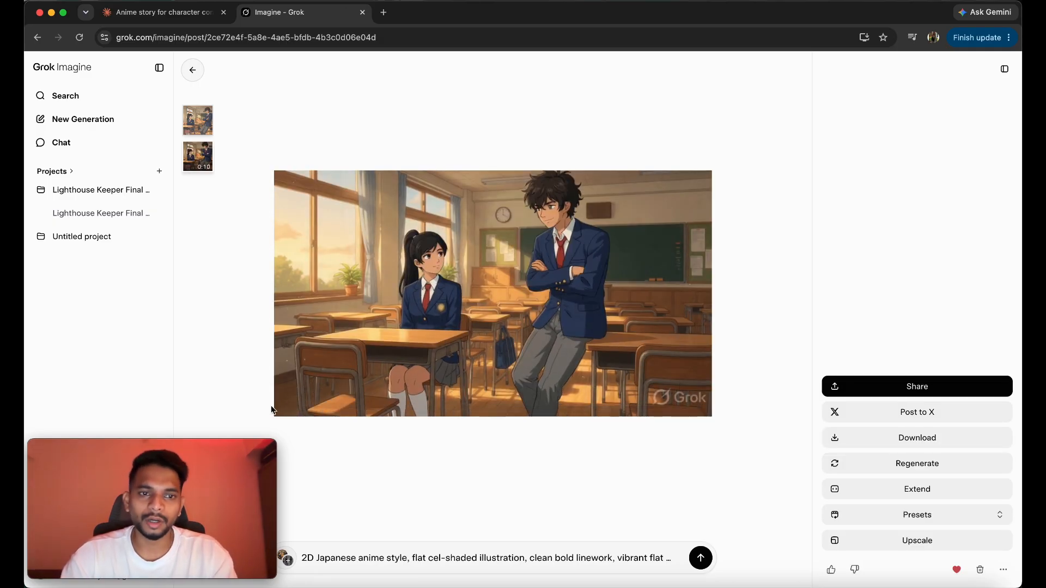
pyautogui.click(295, 387)
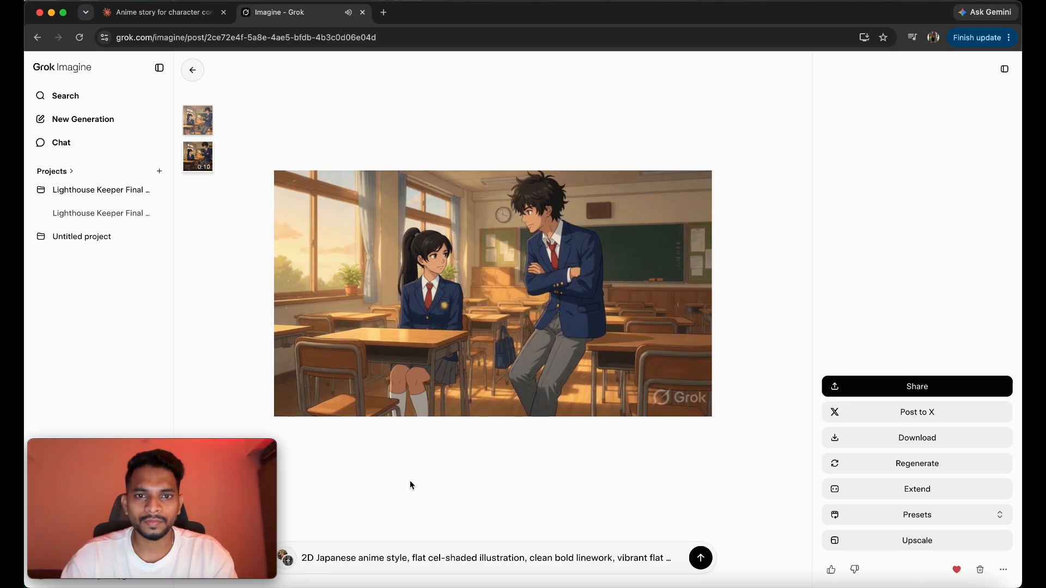
pyautogui.click(481, 341)
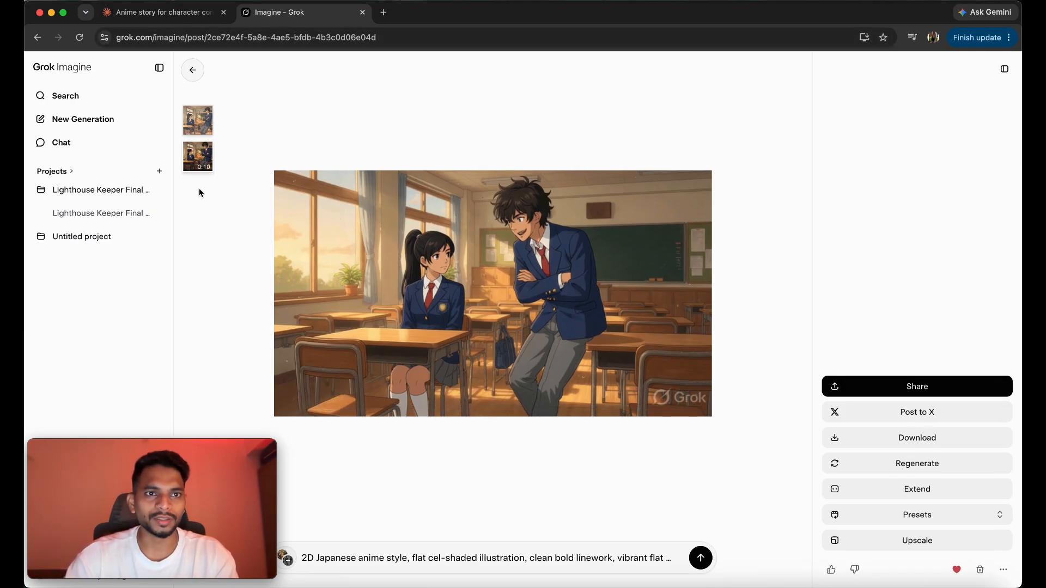
# Check Claude's Clip 1c "The smirk and walk-off" prompt and play the Clip 1c video in Grok.
pyautogui.click(162, 12)
pyautogui.scroll(-10, 382, 261)
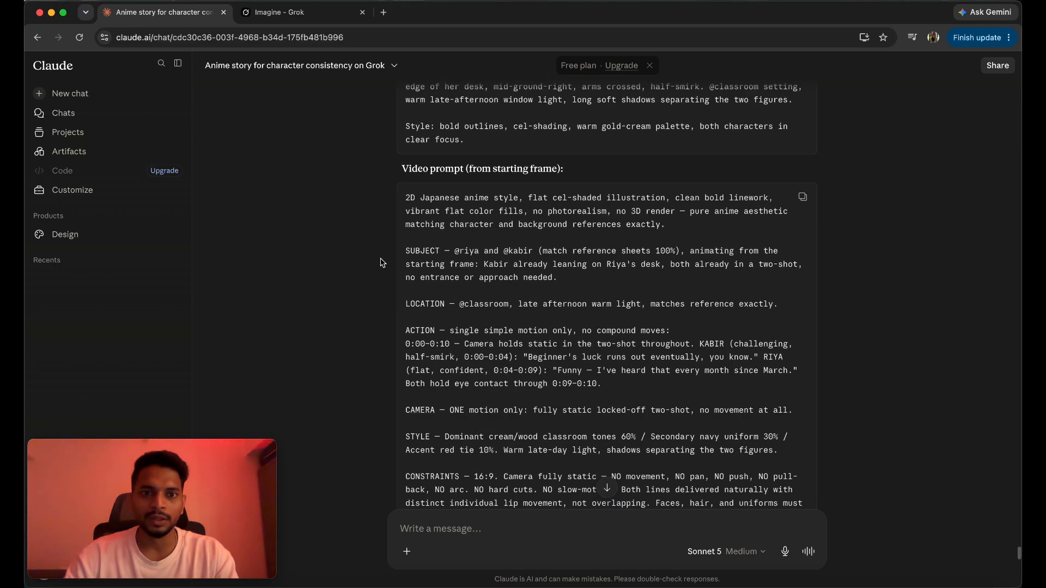
pyautogui.scroll(-3, 381, 263)
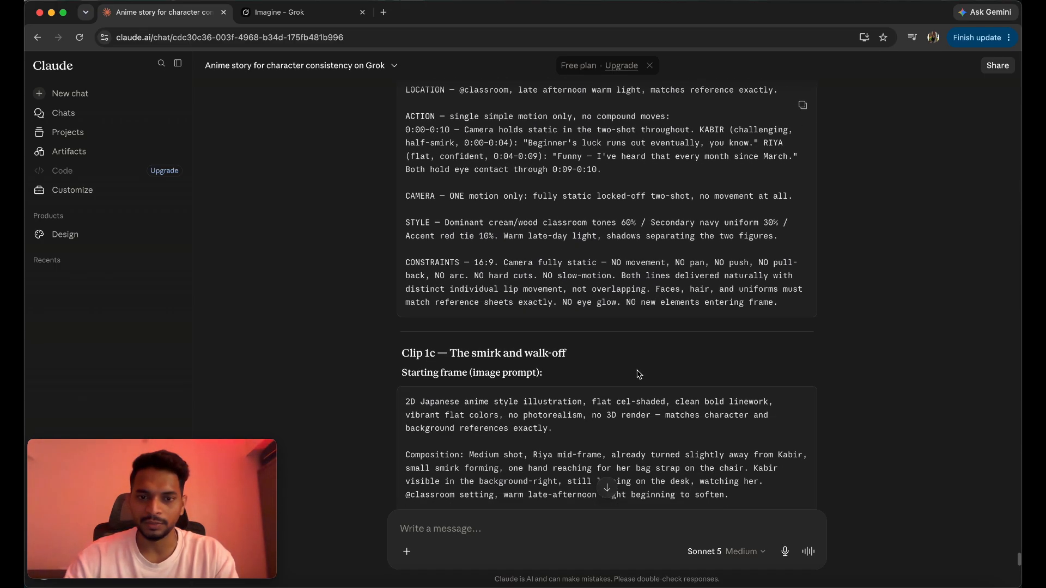
pyautogui.click(297, 12)
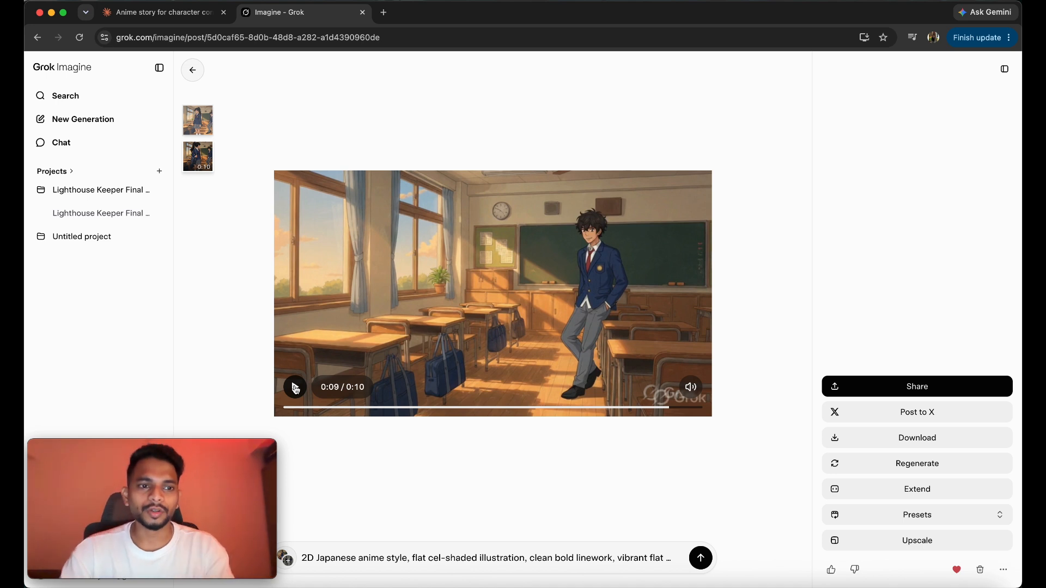
pyautogui.click(295, 388)
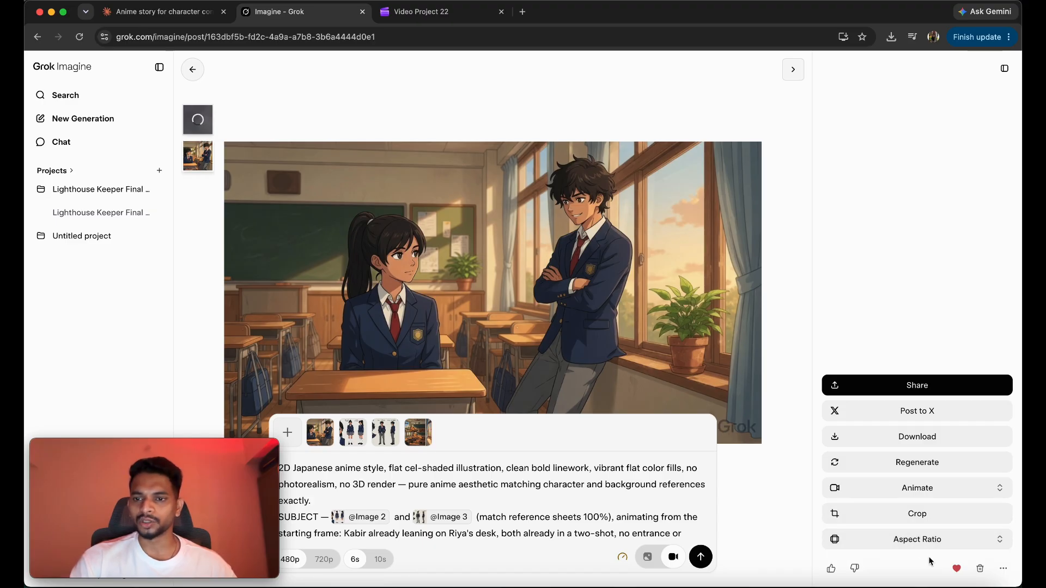
# Generate a 6-second 480p video from the alternative classroom two-shot by the window and open the resulting clip.
pyautogui.click(701, 556)
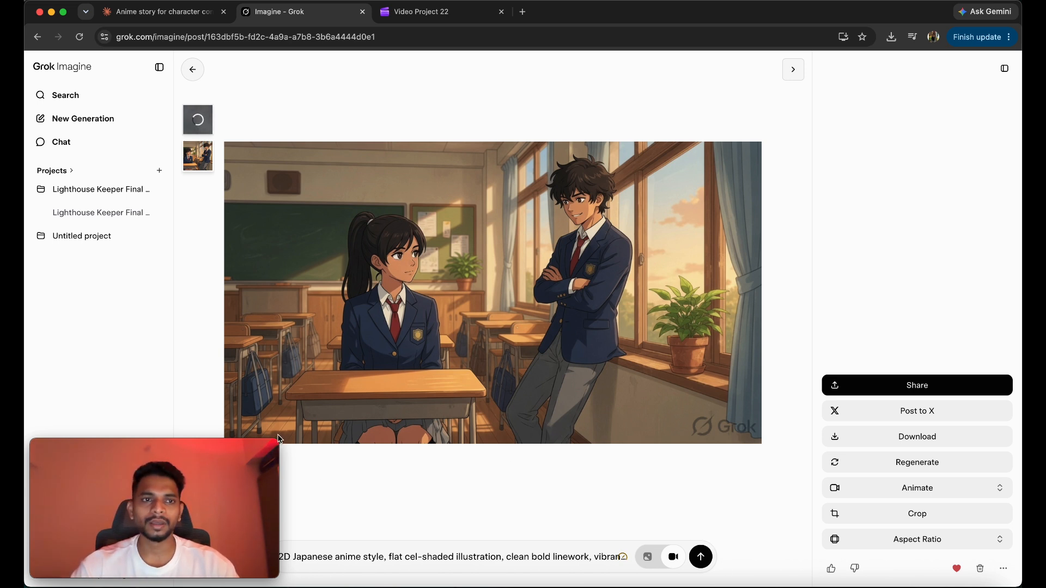
pyautogui.click(81, 38)
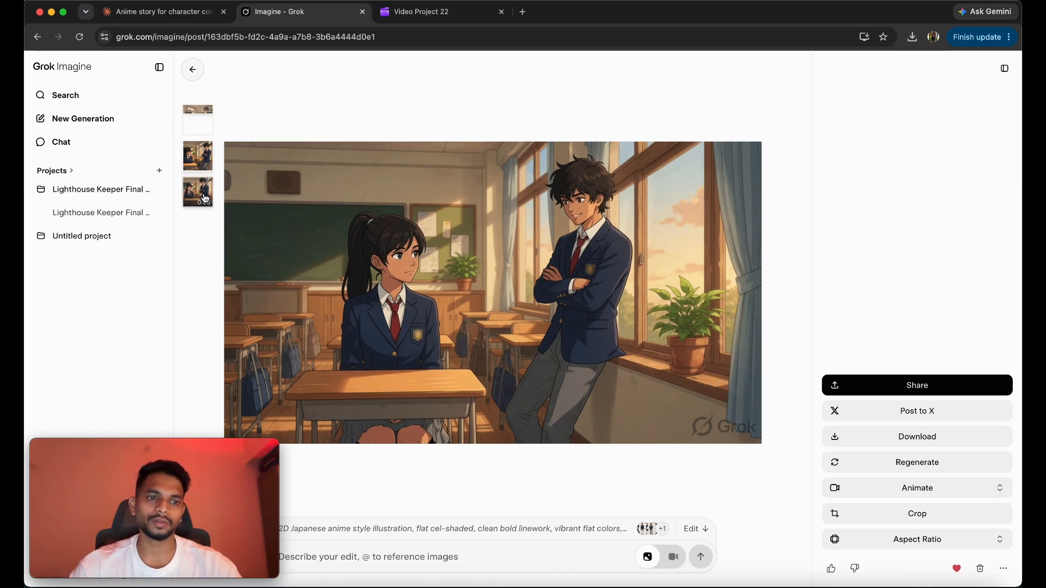
pyautogui.click(204, 198)
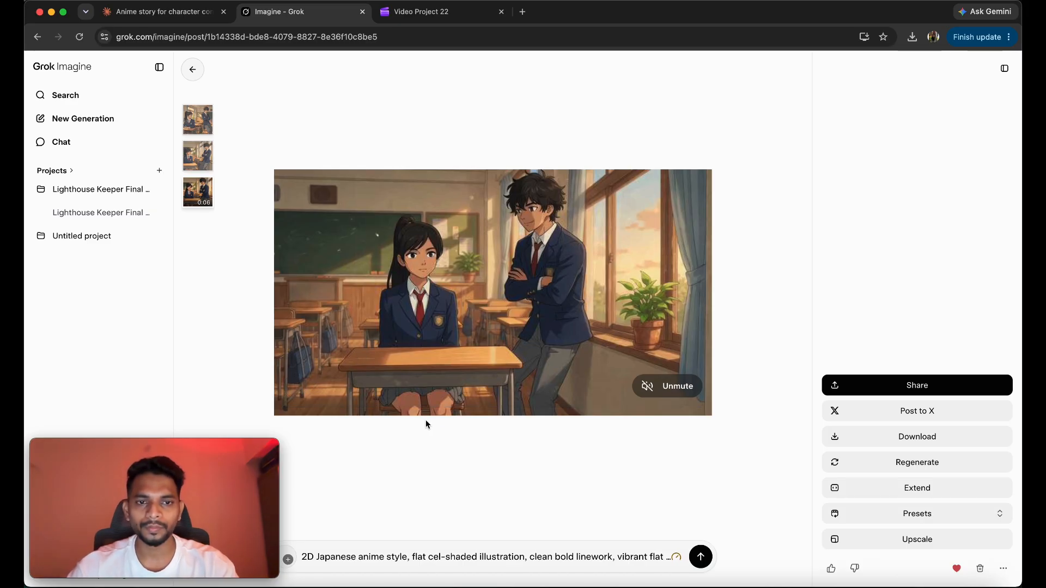
# Unmute and play the 6-second classroom clip to review its motion and dialogue.
pyautogui.click(671, 394)
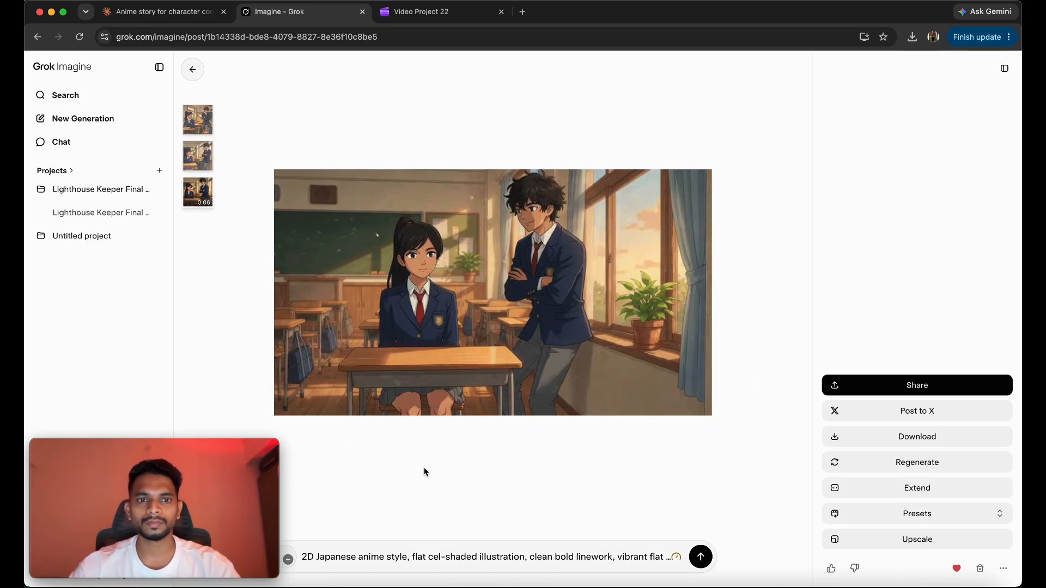
pyautogui.click(294, 387)
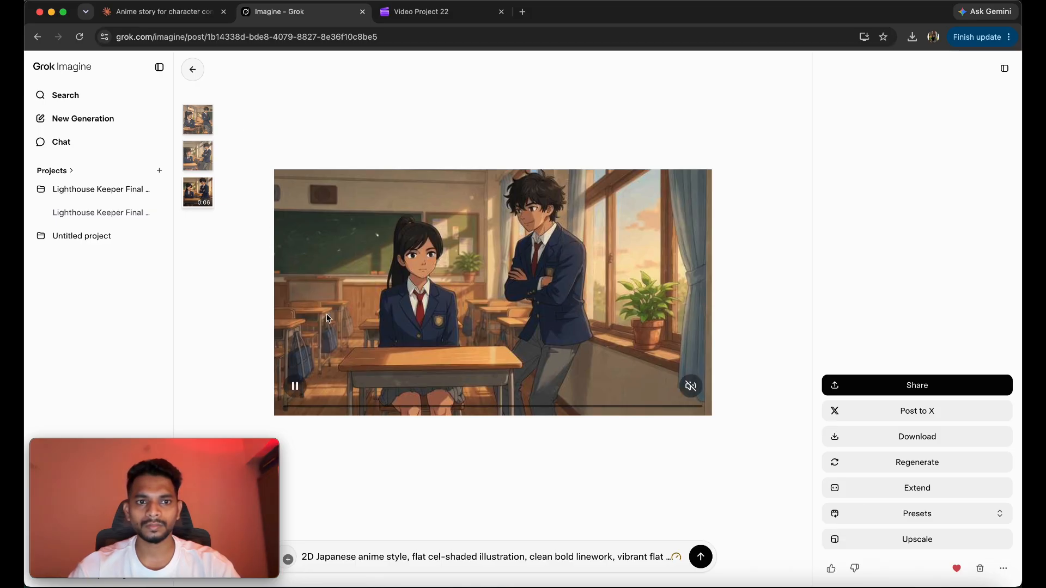
pyautogui.click(428, 303)
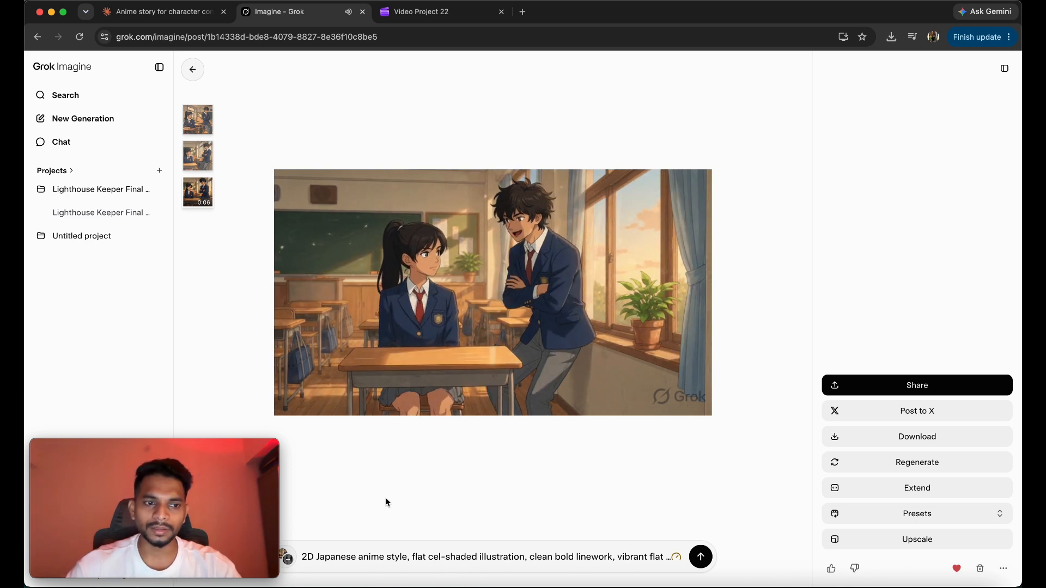
pyautogui.click(297, 385)
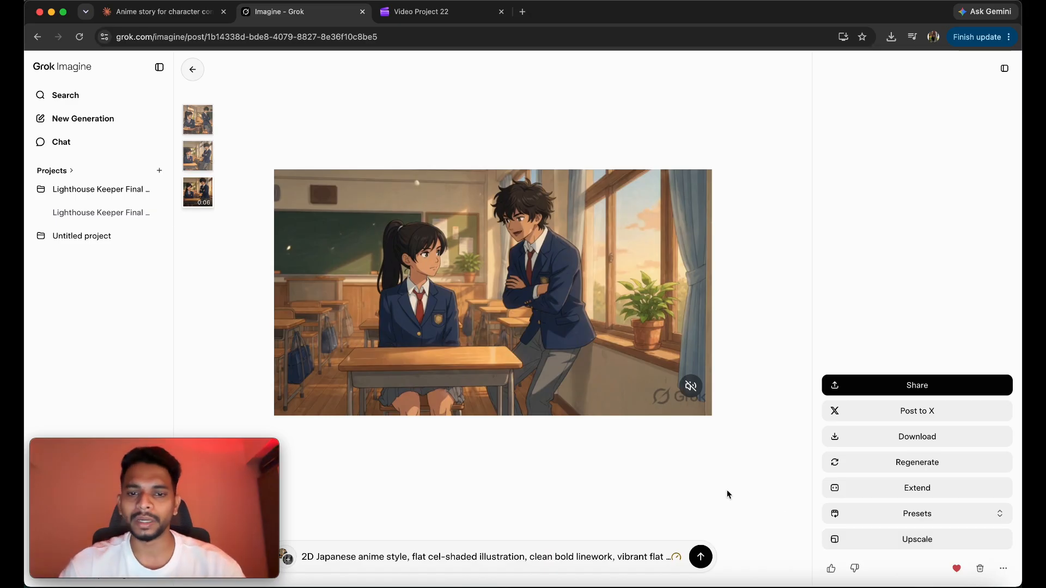
pyautogui.moveTo(358, 348)
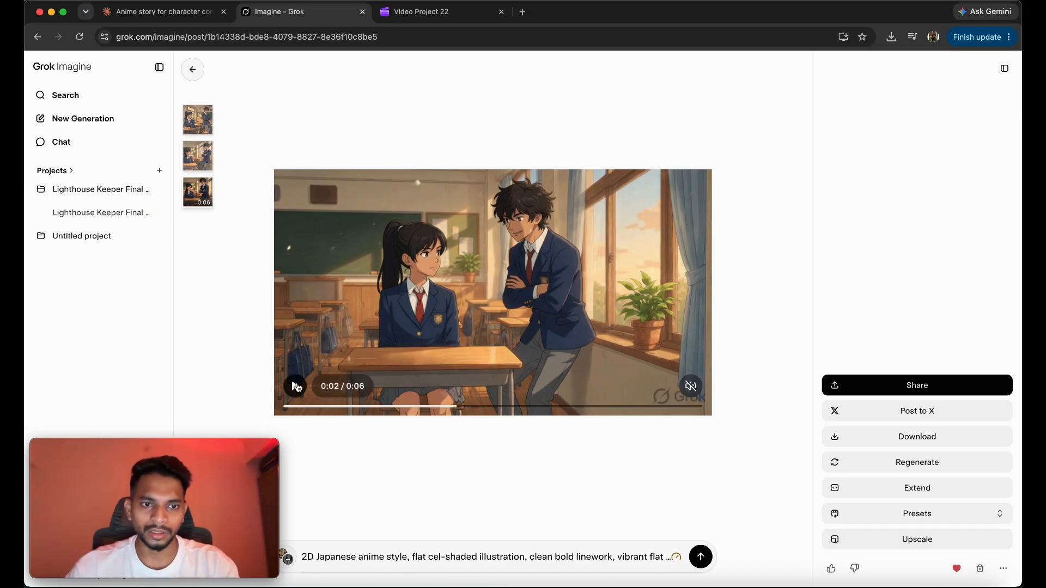
# Upscale the 6-second classroom clip and return to the Imagine start page.
pyautogui.click(864, 541)
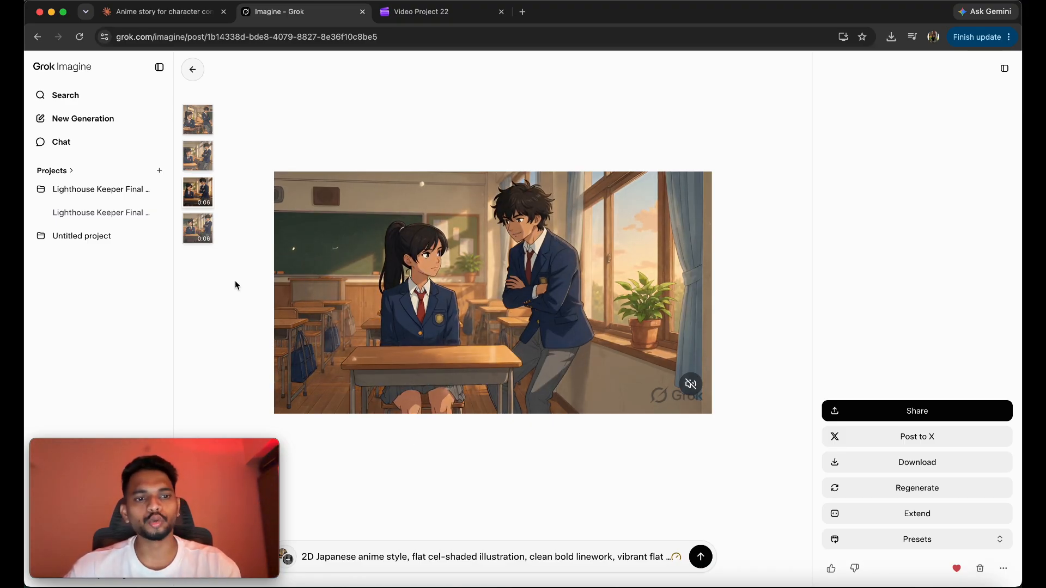
pyautogui.click(194, 71)
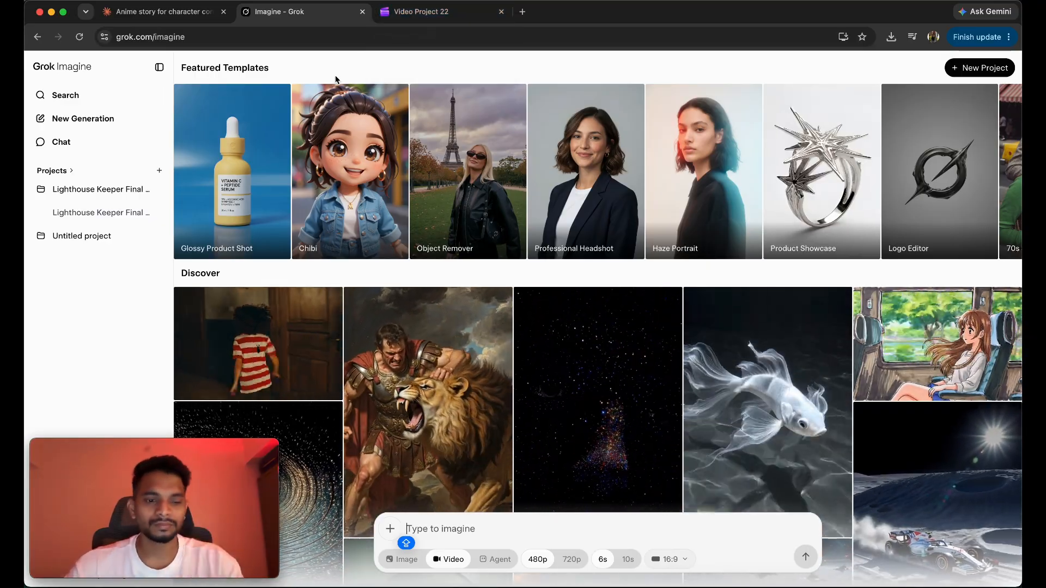
pyautogui.press('super+shift+5')
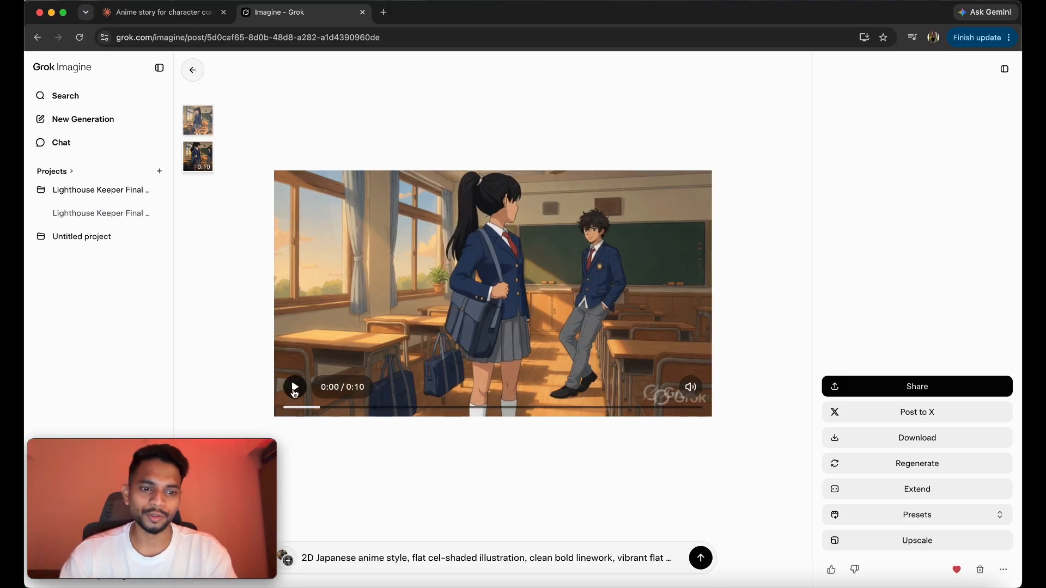
pyautogui.press('super+shift+5')
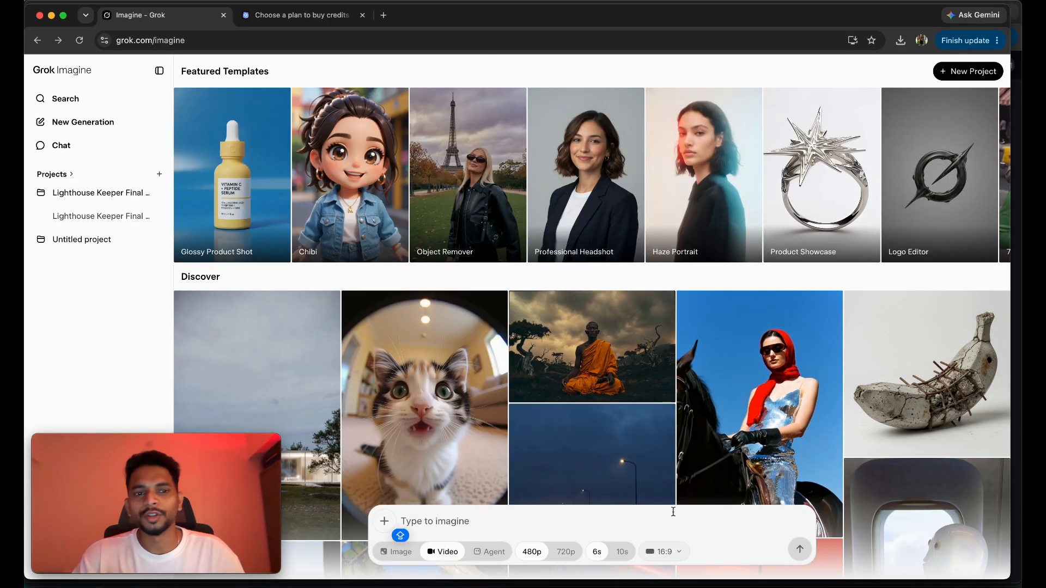